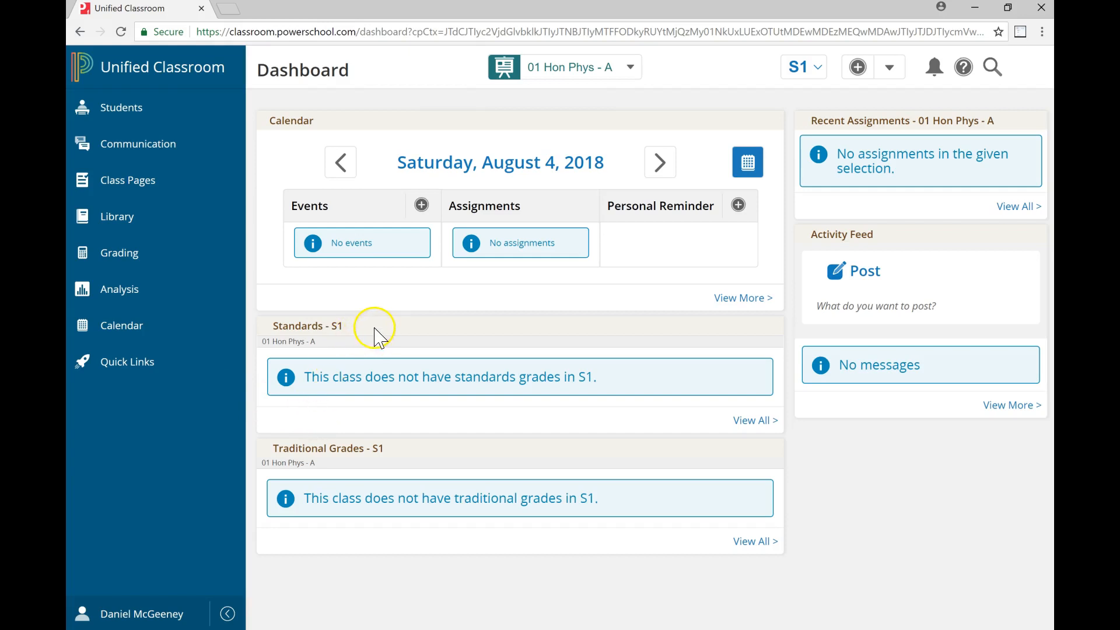
- Open the grading Scoresheet and check the list of Semester 1 classes for 2018-2019 without switching classes
left_click(124, 252)
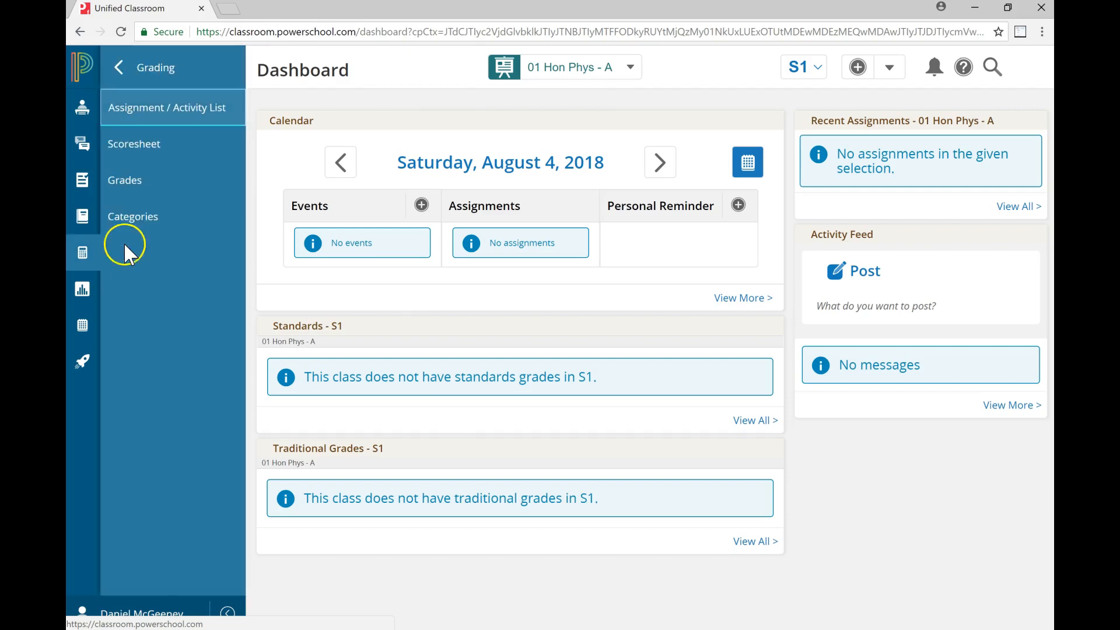
left_click(138, 156)
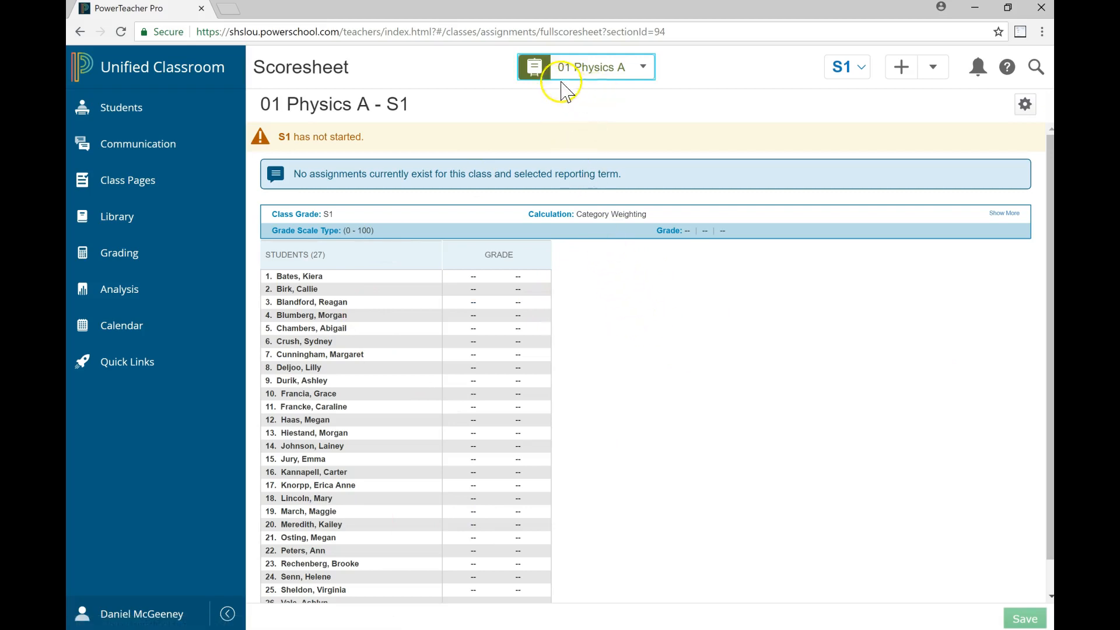
left_click(618, 76)
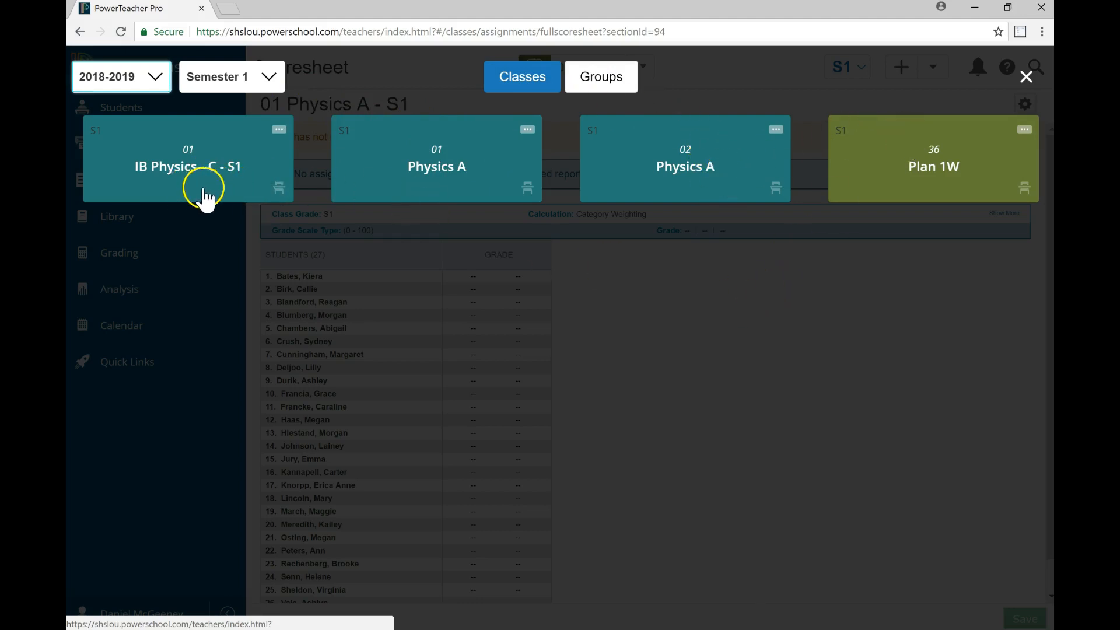
left_click(1027, 78)
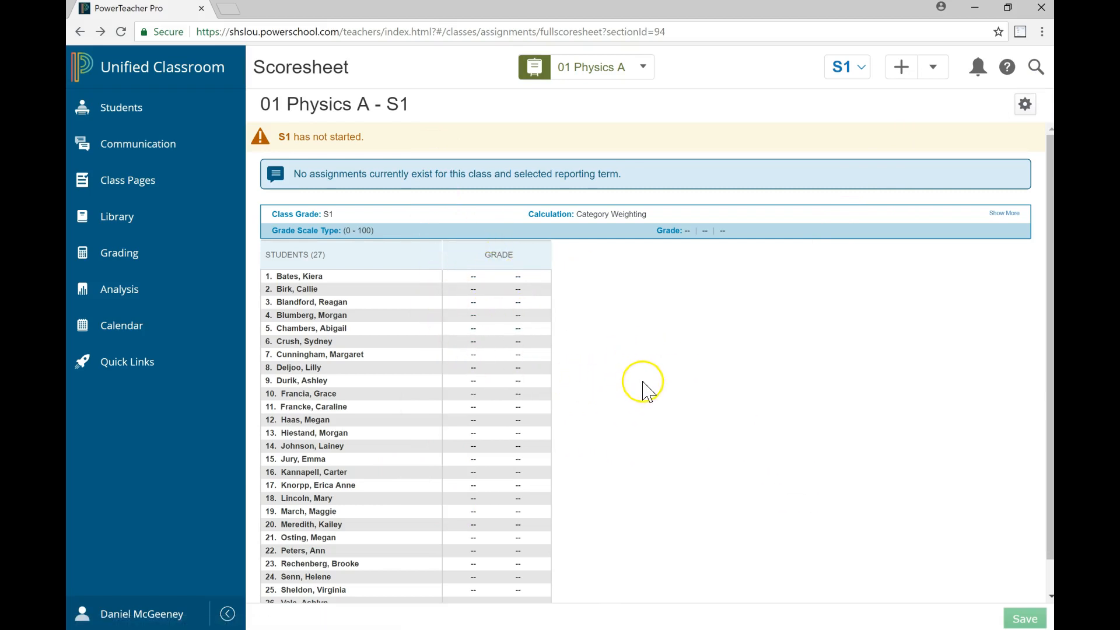
- Look over the item types that can be created, and start a new assignment
left_click(937, 65)
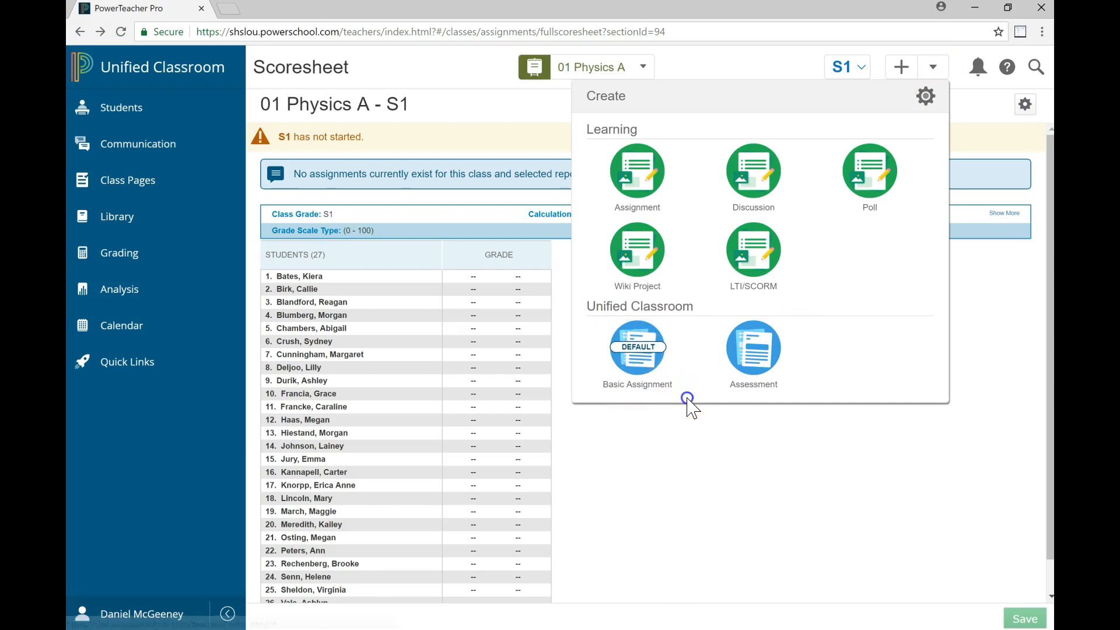
left_click(922, 75)
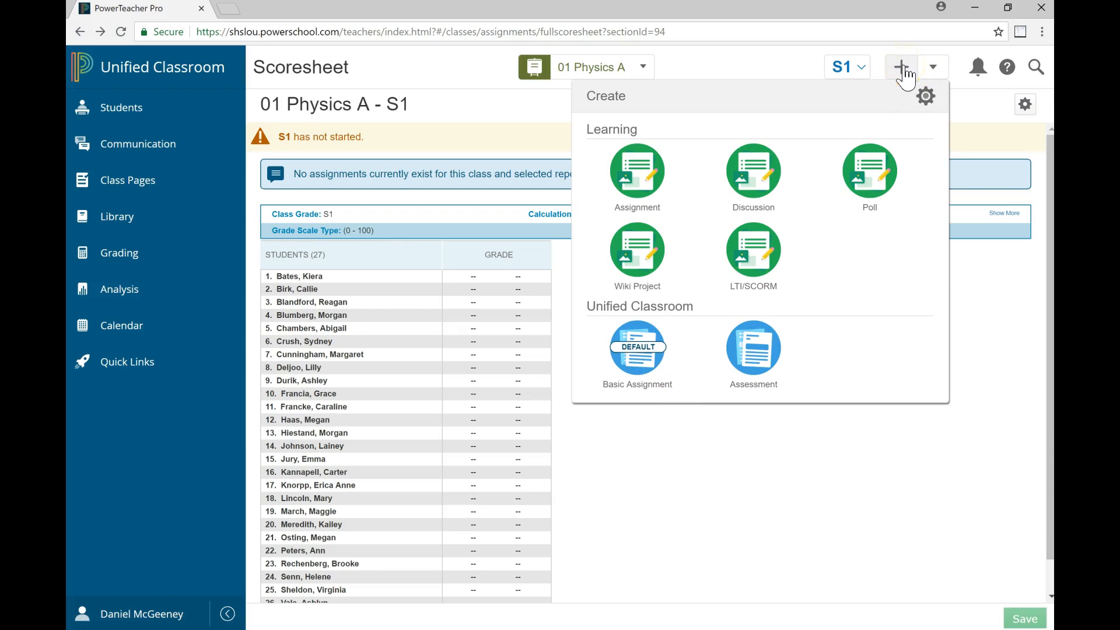
left_click(904, 69)
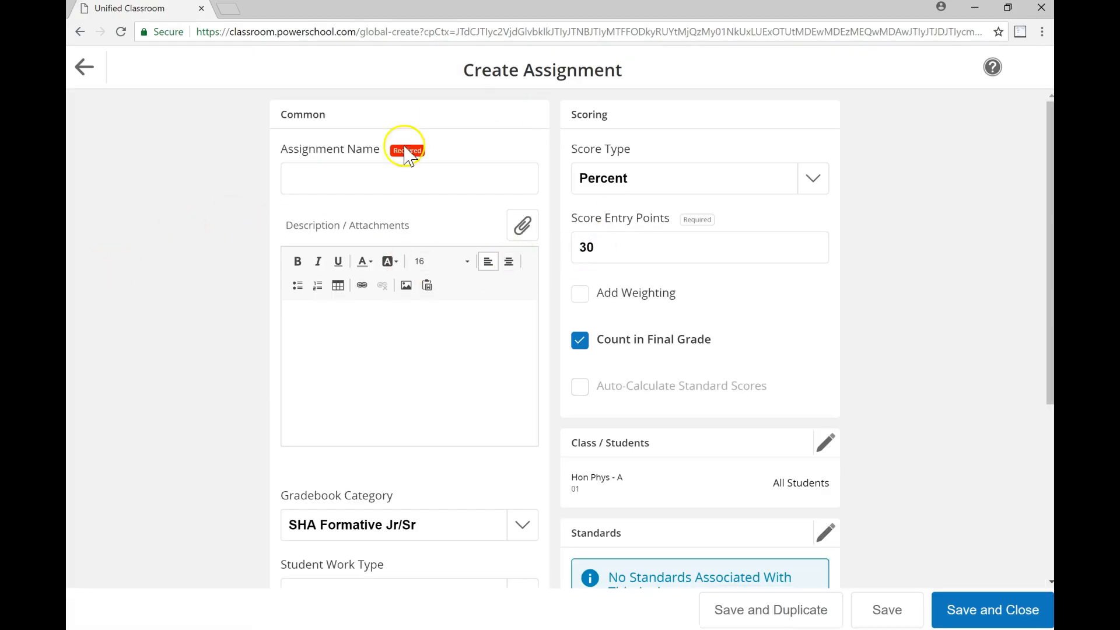
- Name the assignment "Unit 1 Test" and enter the description "This test covered Newtonian mechanics."
left_click(315, 179)
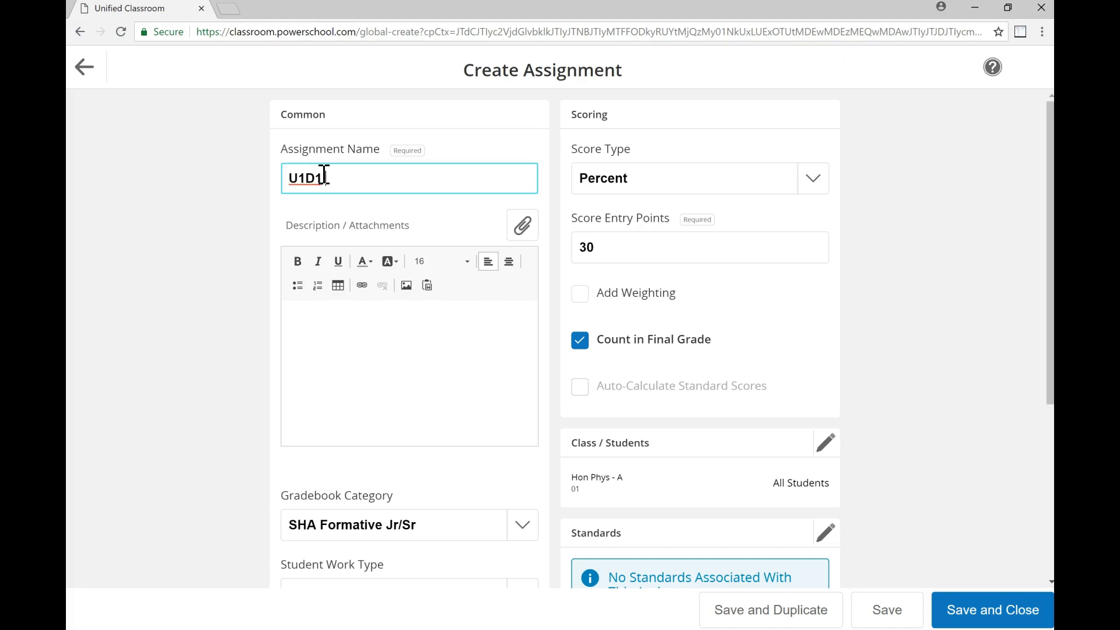
left_click(185, 248)
key("ctrl+a")
type("U")
left_click(193, 241)
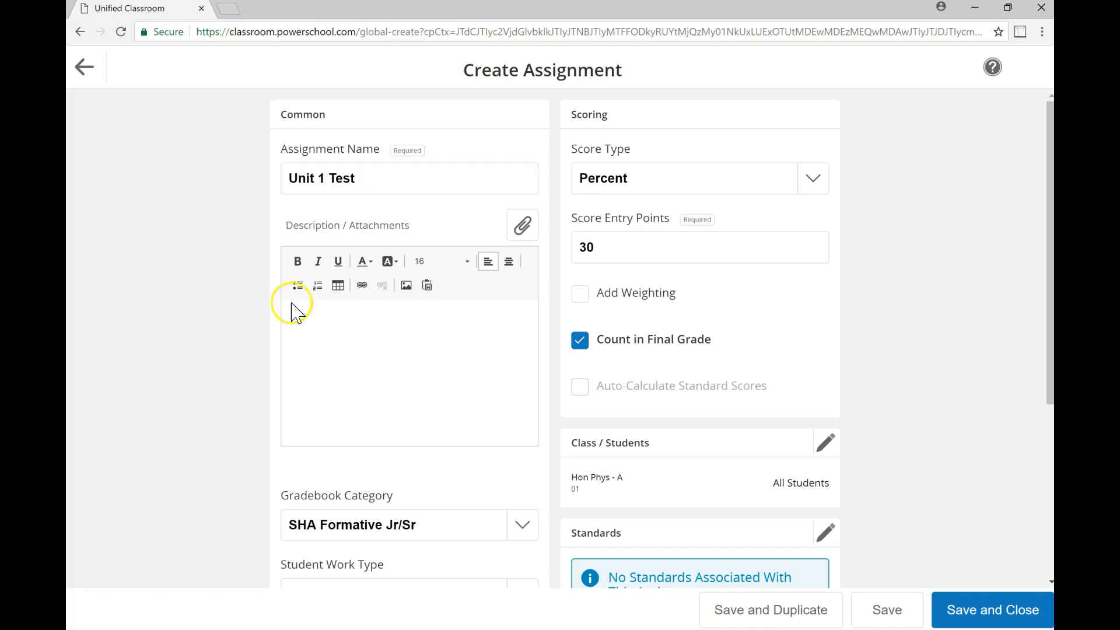
left_click(348, 351)
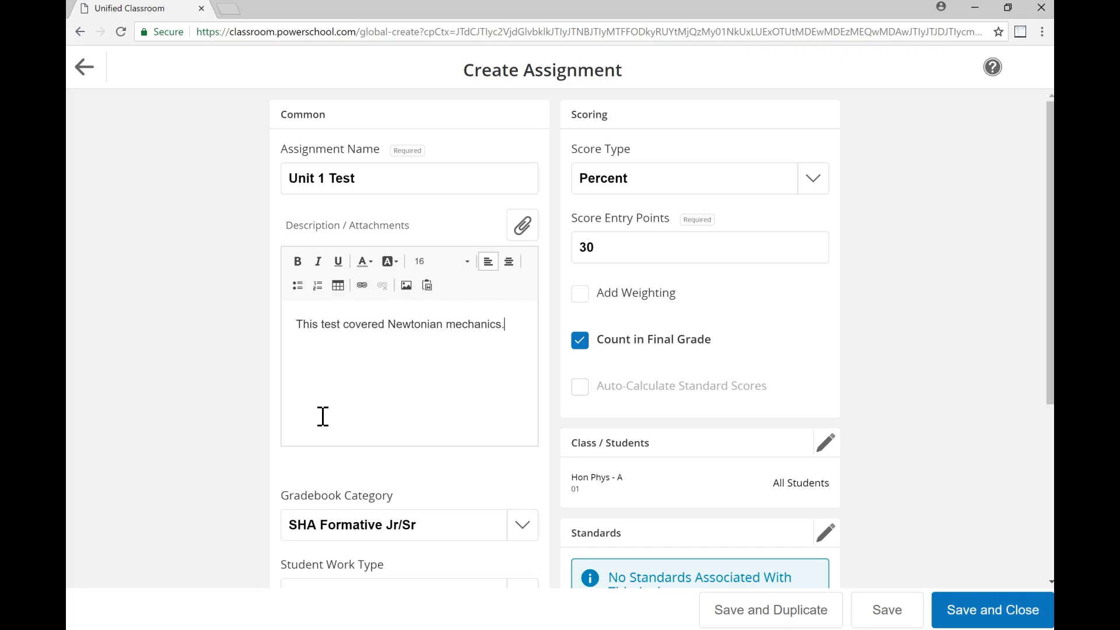
- Examine the attachment option and the available gradebook categories, leaving the category at SHA Formative Jr/Sr
left_click(522, 227)
left_click(531, 240)
scroll(216, 292, "down", 5)
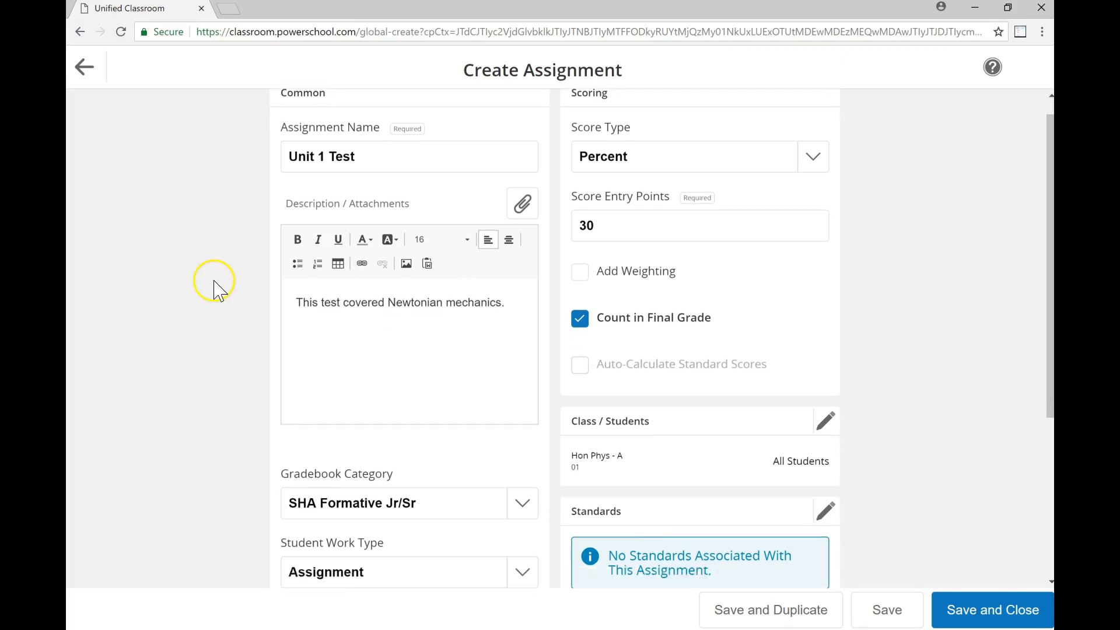
left_click(338, 251)
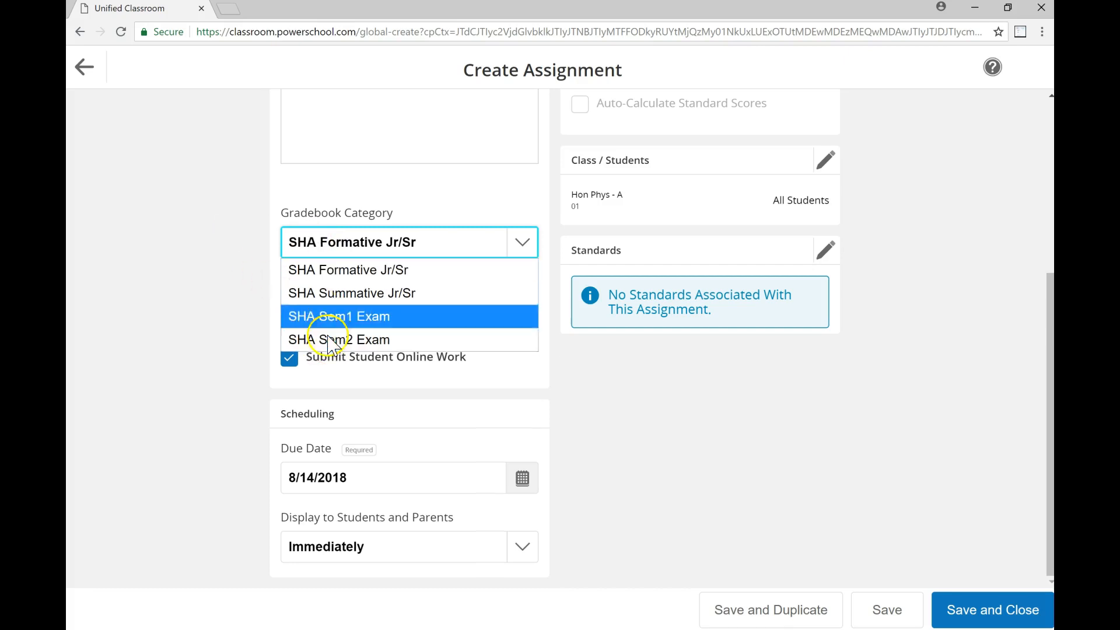
left_click(190, 303)
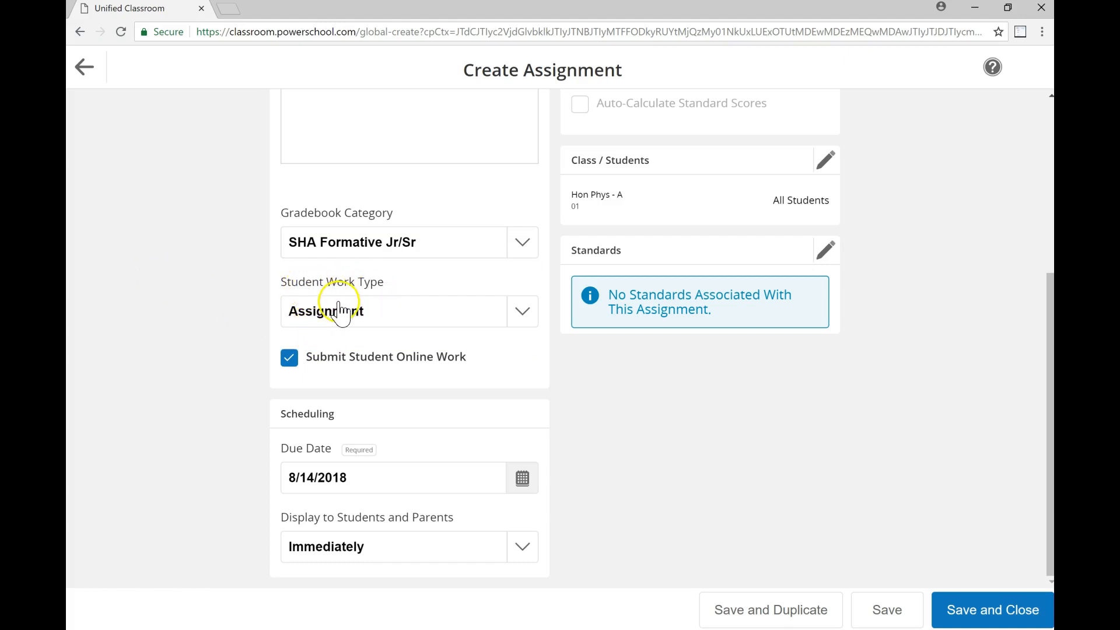
- Keep the student work type as Assignment and turn off Submit Student Online Work
left_click(319, 324)
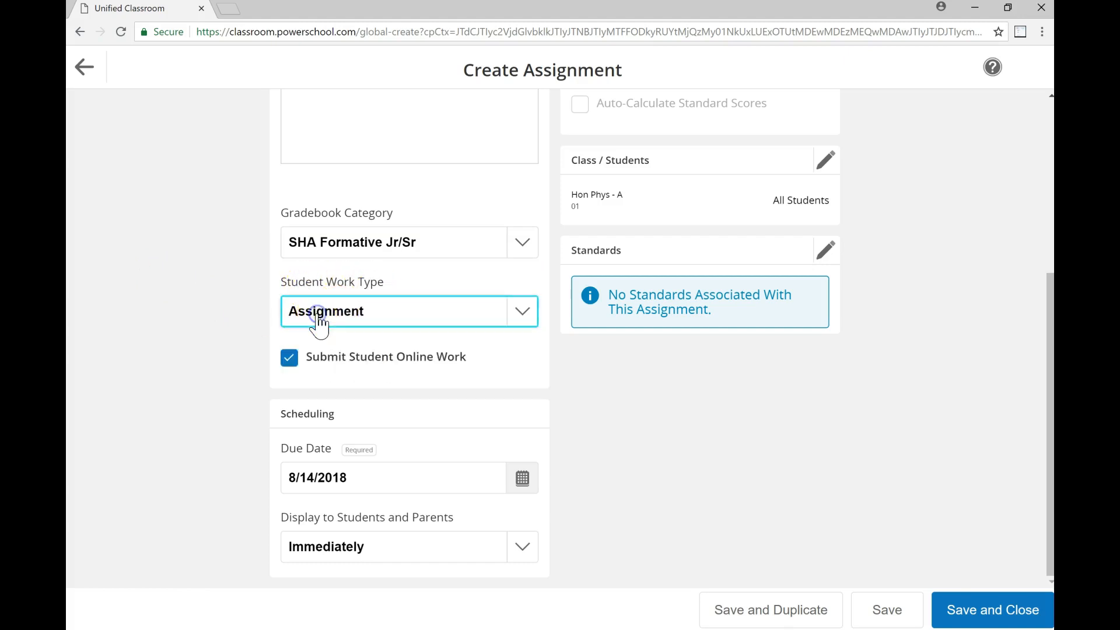
left_click(206, 315)
left_click(290, 361)
left_click(481, 360)
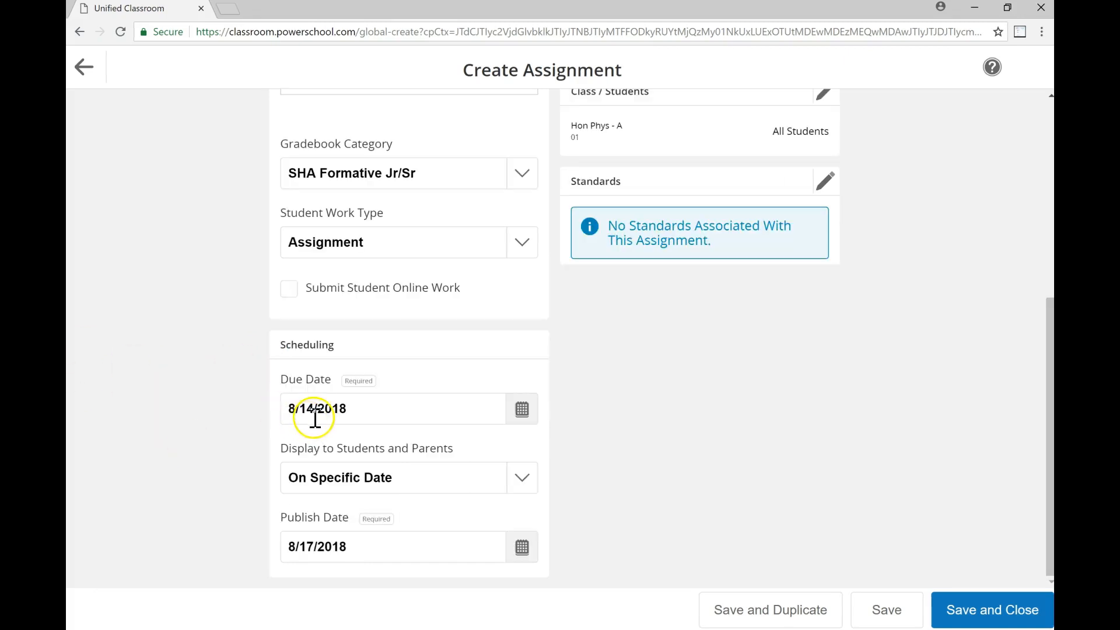
- Try to set the assignment's due date to 8/11/2018
left_click(305, 408)
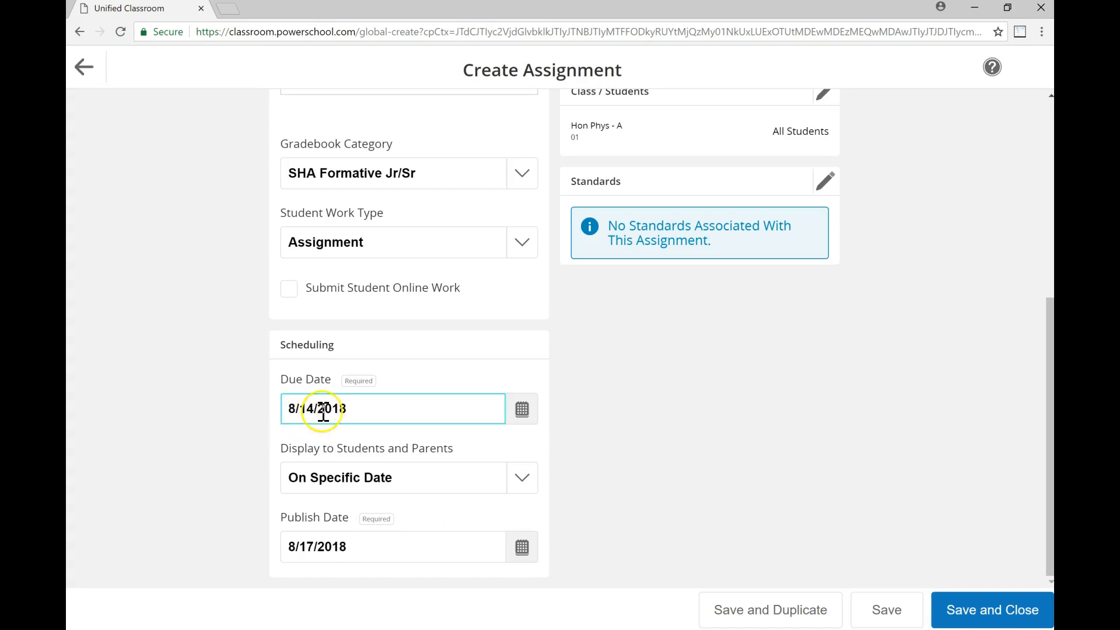
left_click(522, 414)
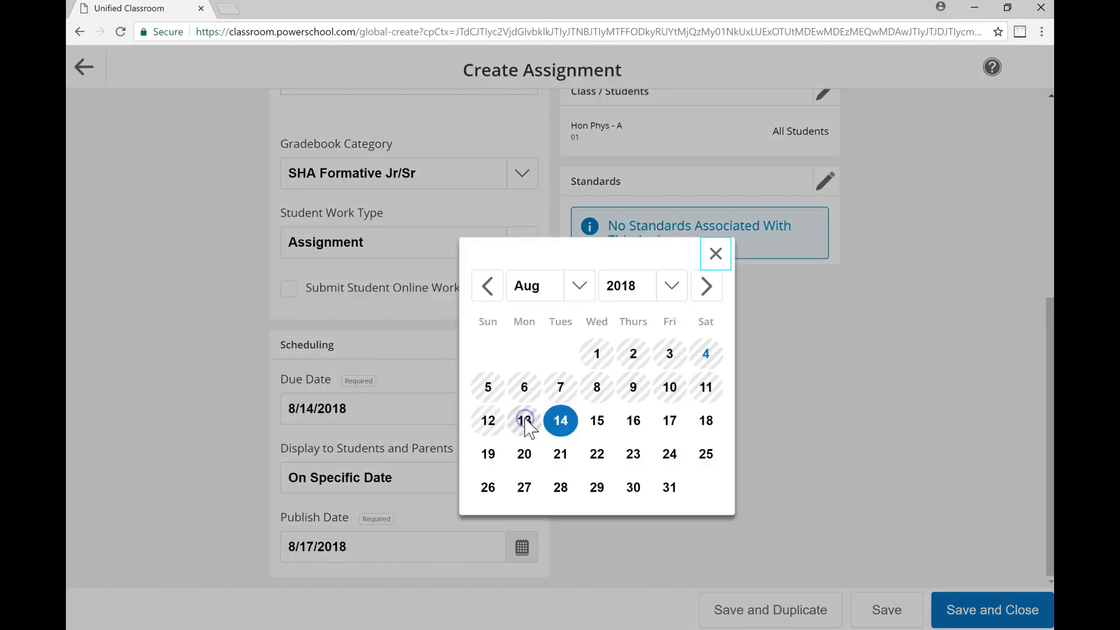
left_click(716, 254)
left_click(308, 410)
left_click_drag(314, 410, 308, 411)
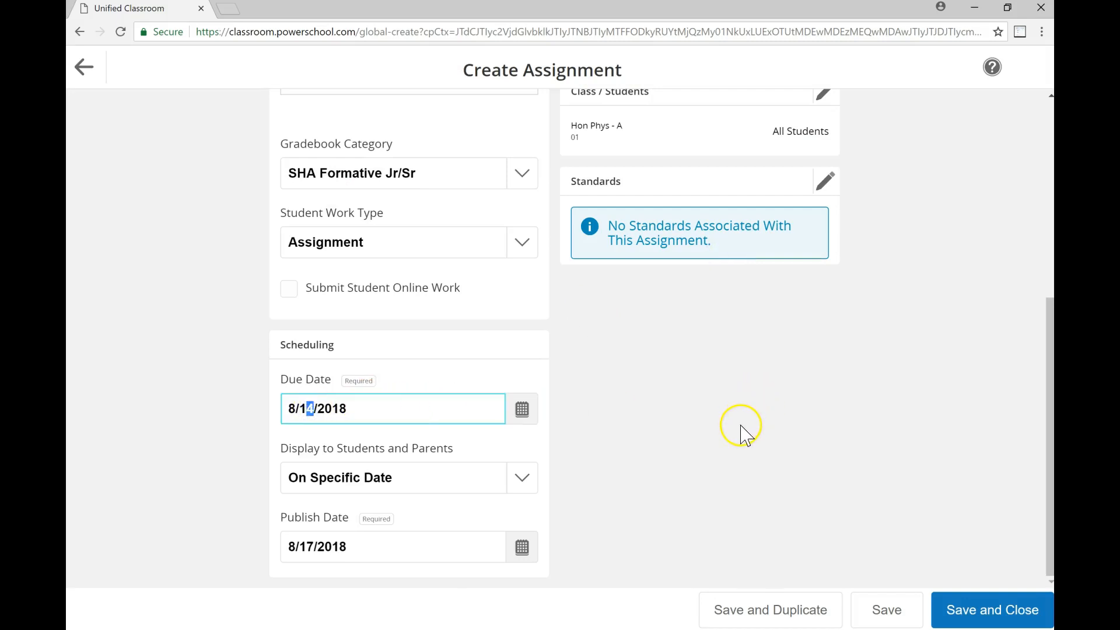
type("1")
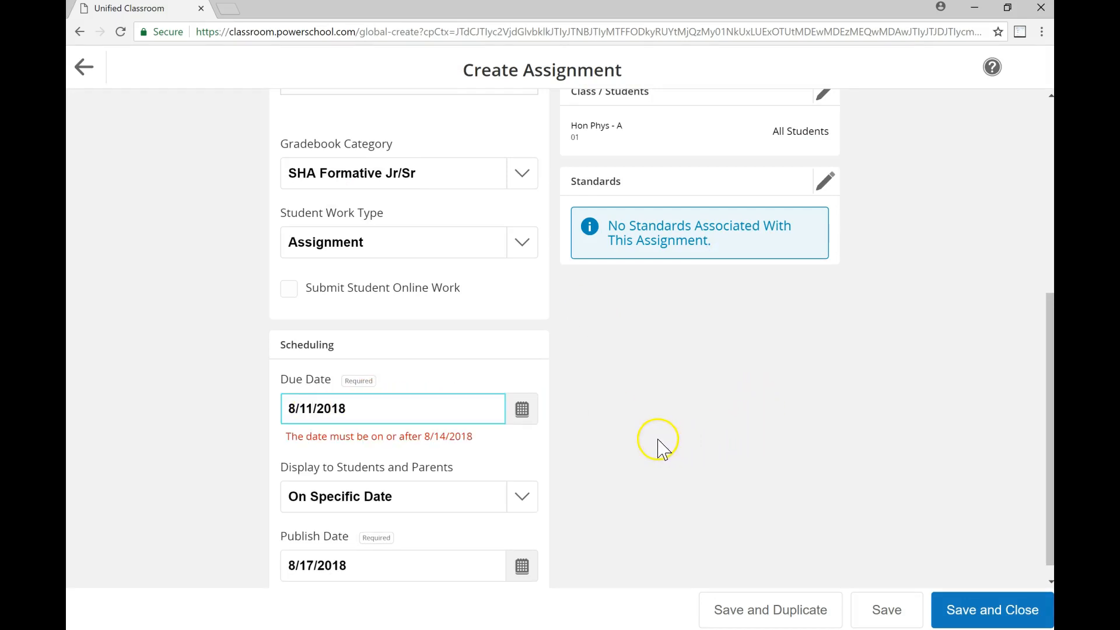
left_click(658, 440)
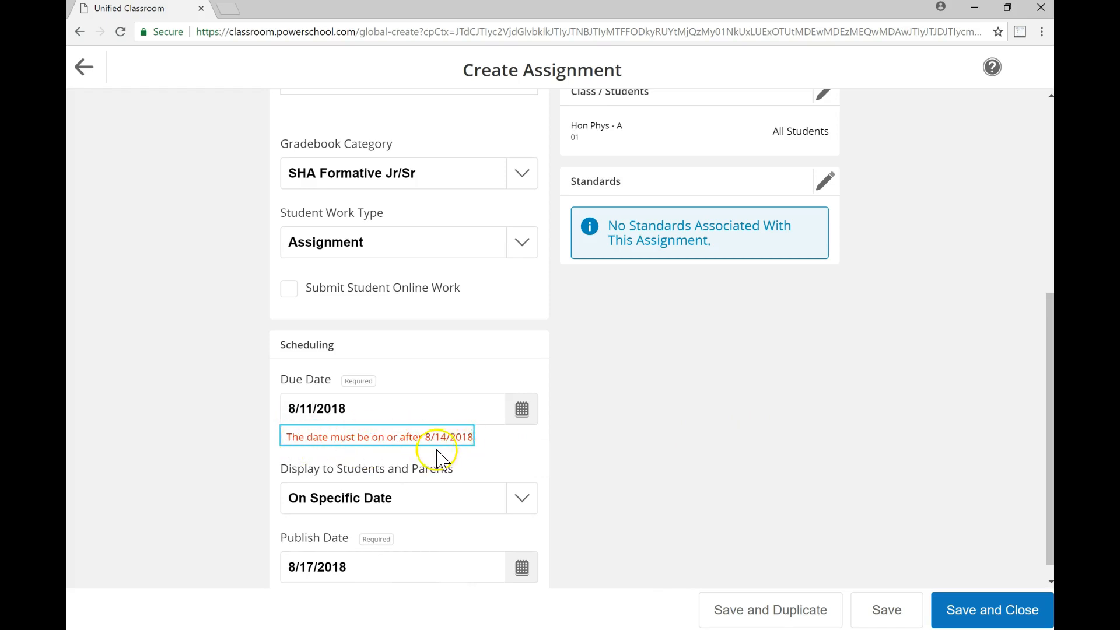
left_click(219, 433)
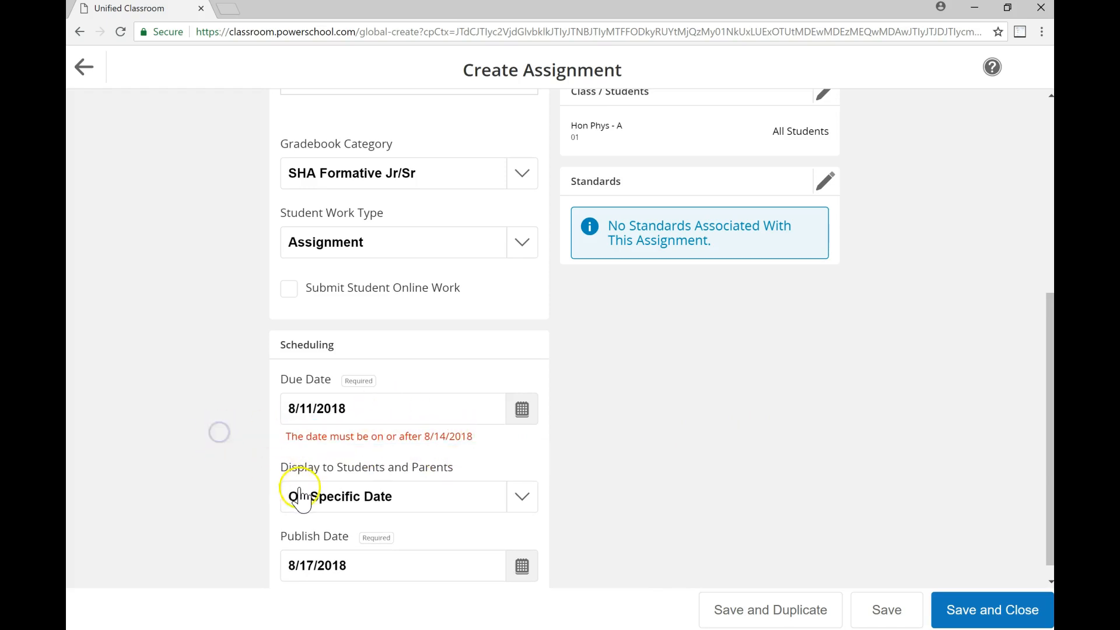
- Set the assignment's due date back to 8/14/2018
left_click(312, 409)
key("BackSpace")
type("4")
left_click(232, 429)
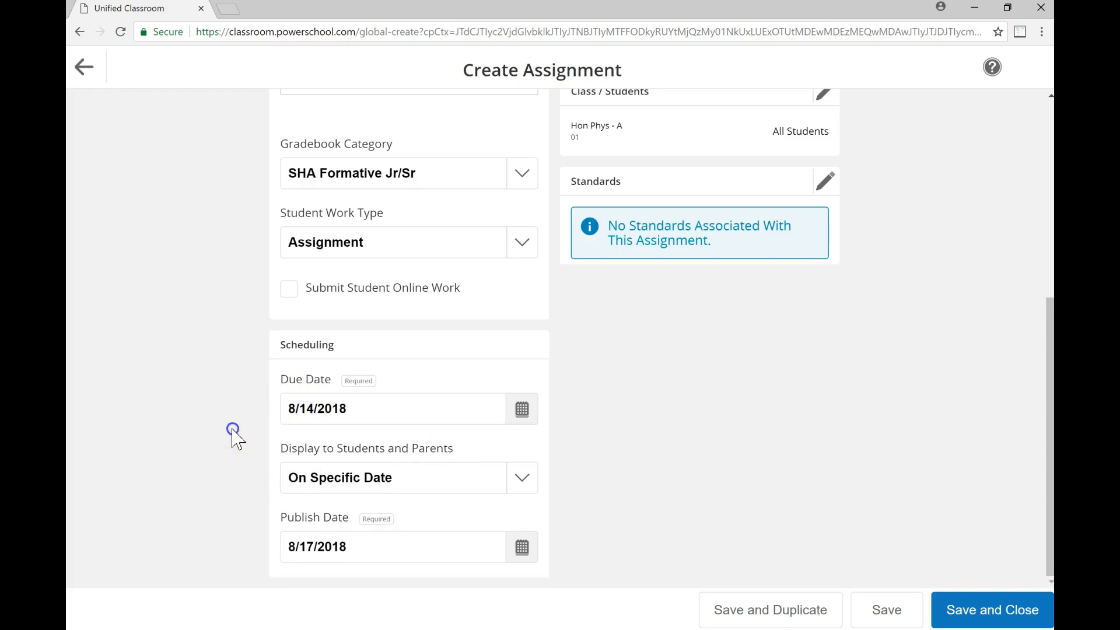
- Set the assignment to display to students and parents On Specific Date, with a publish date of 8/17/2018
left_click(314, 484)
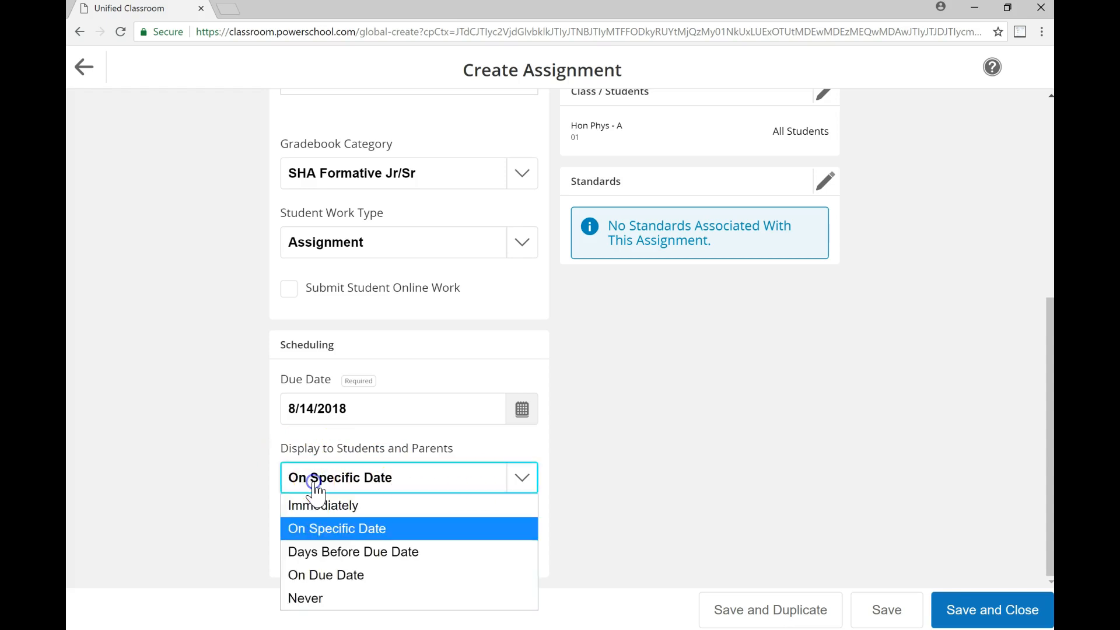
left_click(316, 506)
left_click(341, 543)
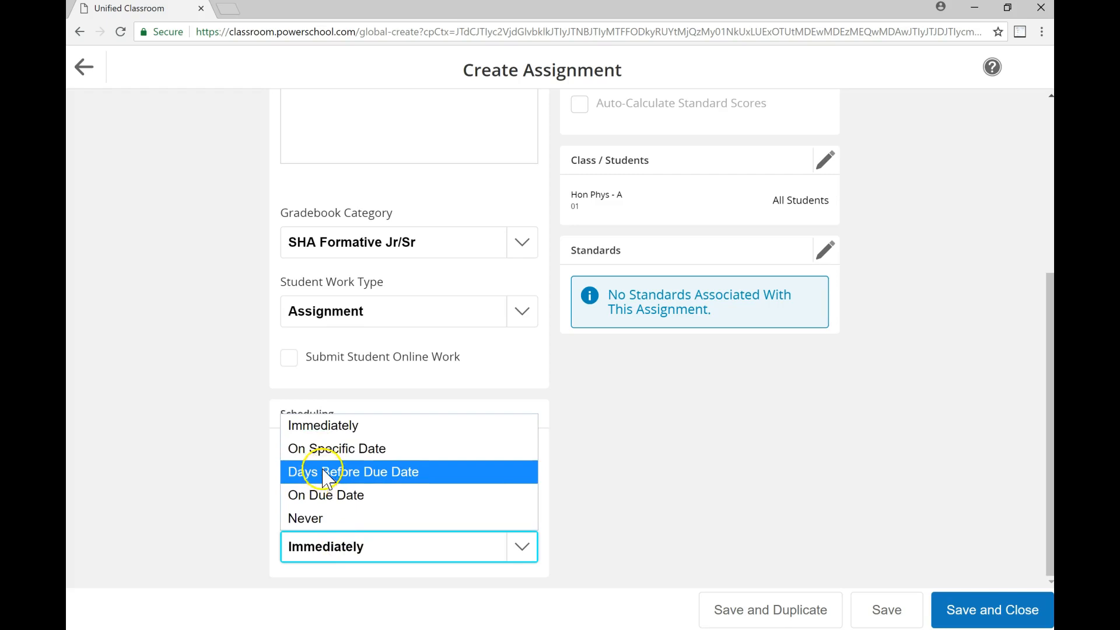
left_click(324, 452)
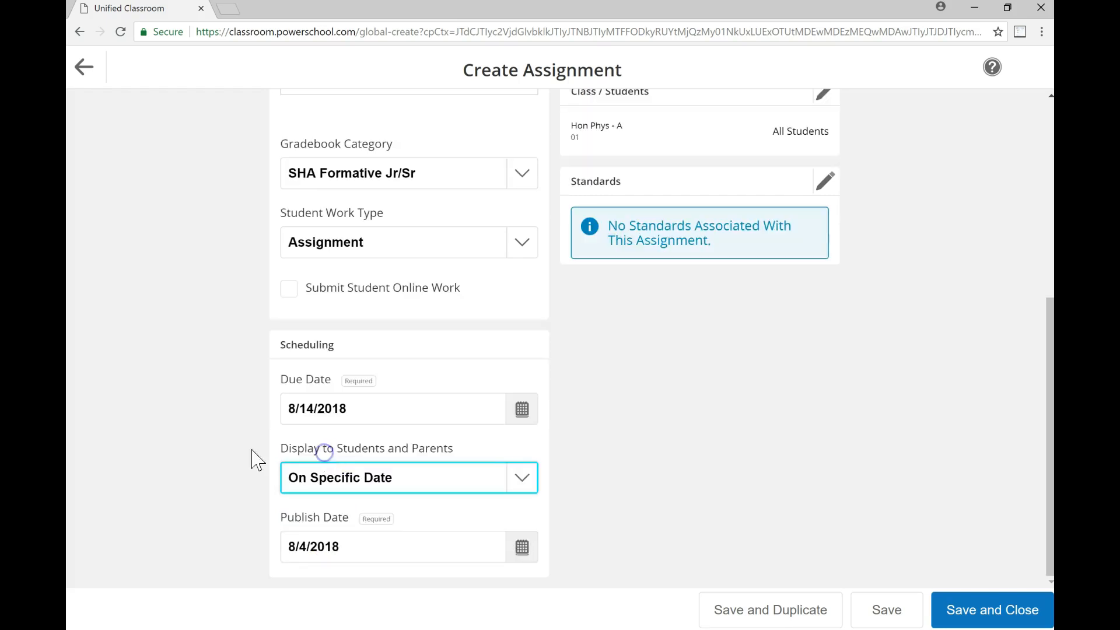
left_click(312, 555)
left_click(308, 548)
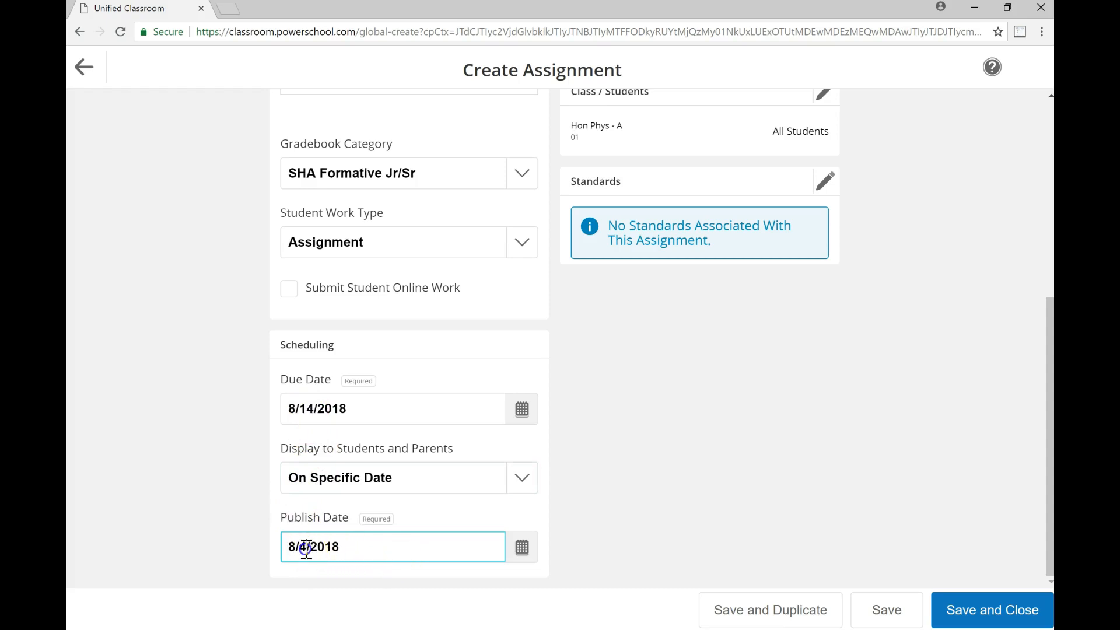
type("17")
left_click(589, 555)
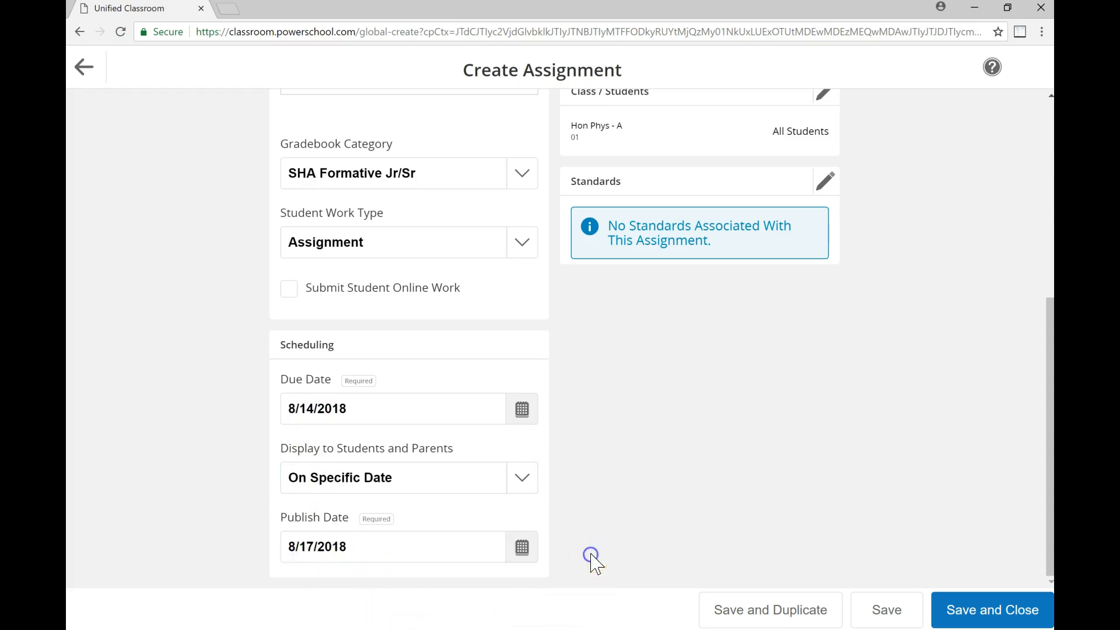
- Set the assignment's score type to Points and look over the other score type options
scroll(593, 532, "up", 6)
left_click(601, 158)
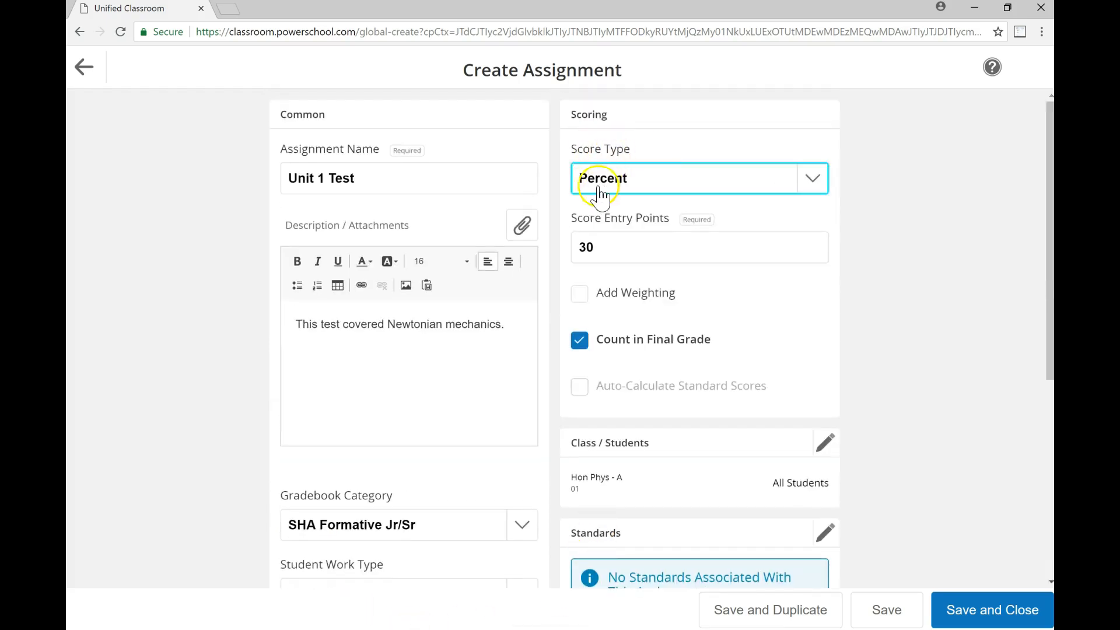
left_click(628, 183)
left_click(624, 201)
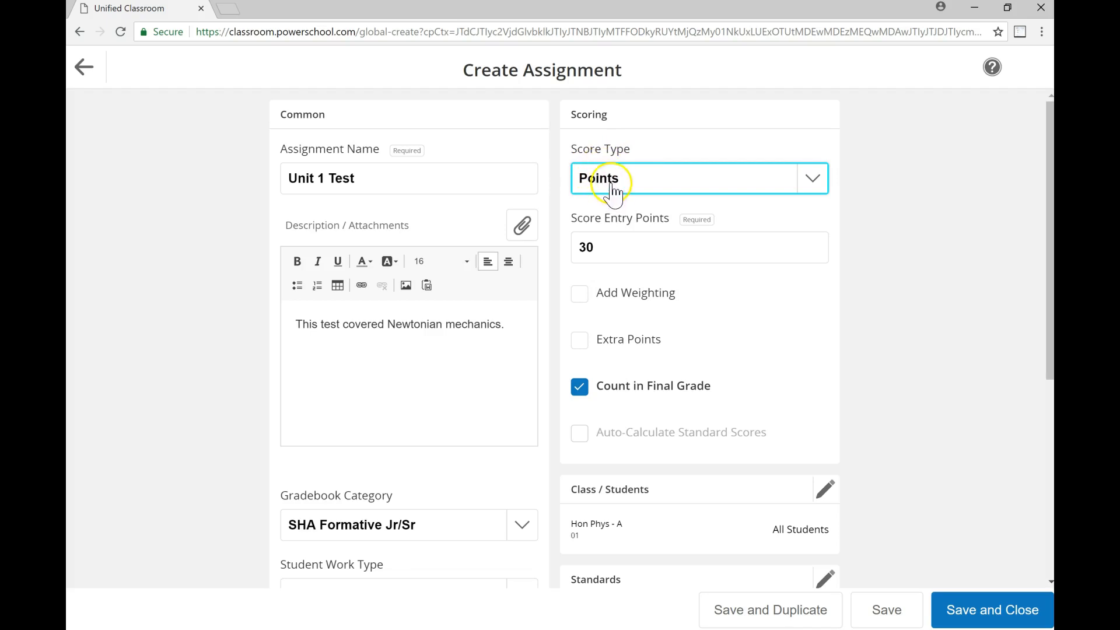
left_click(606, 238)
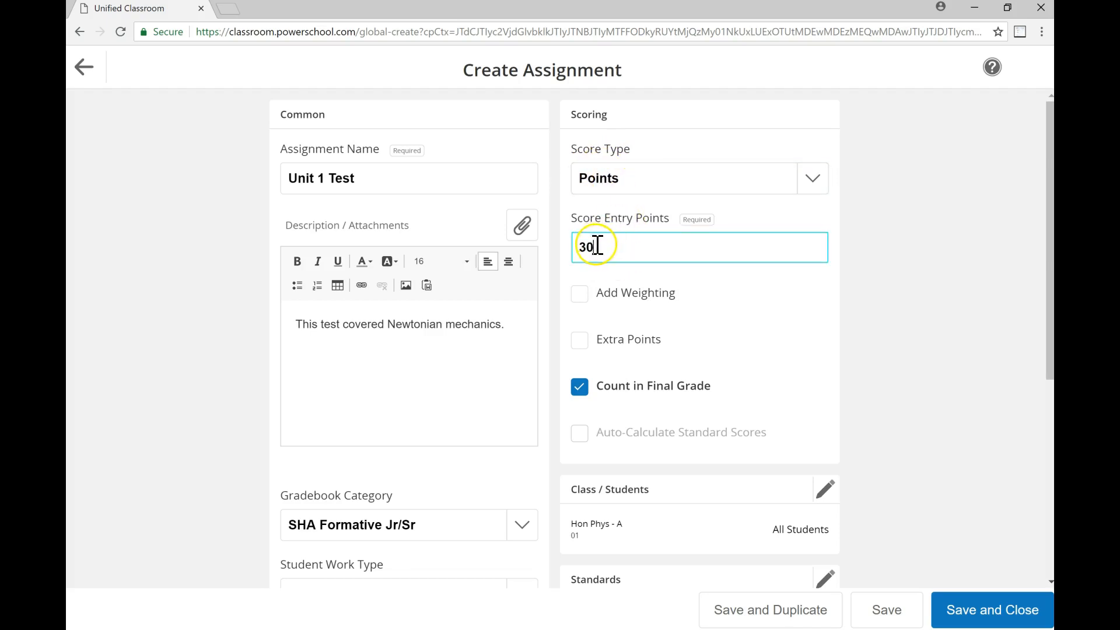
left_click(609, 181)
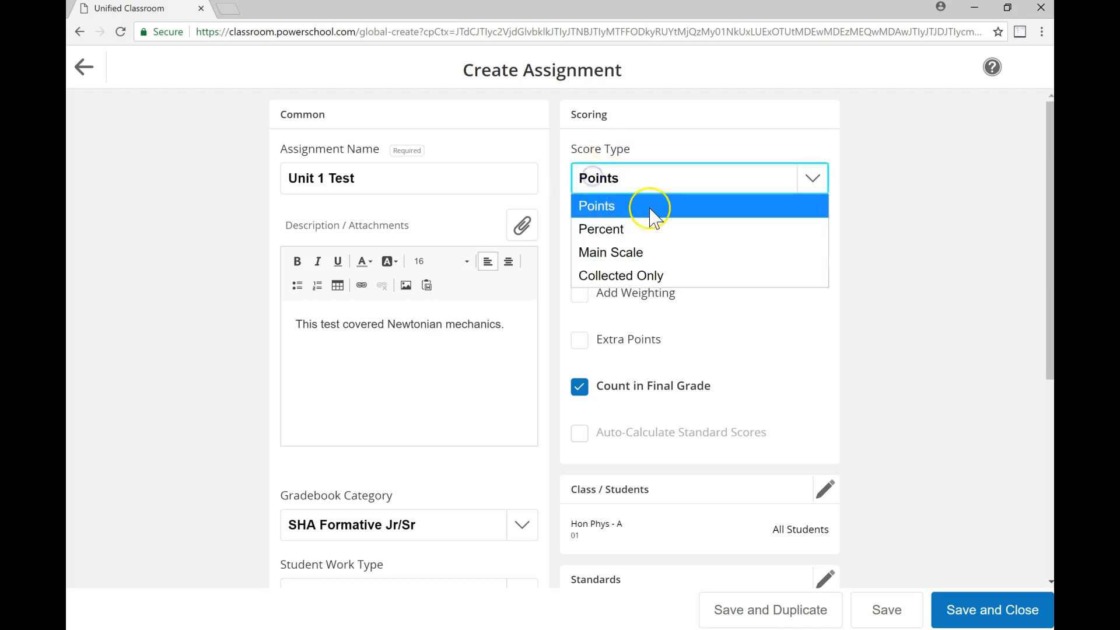
left_click(615, 205)
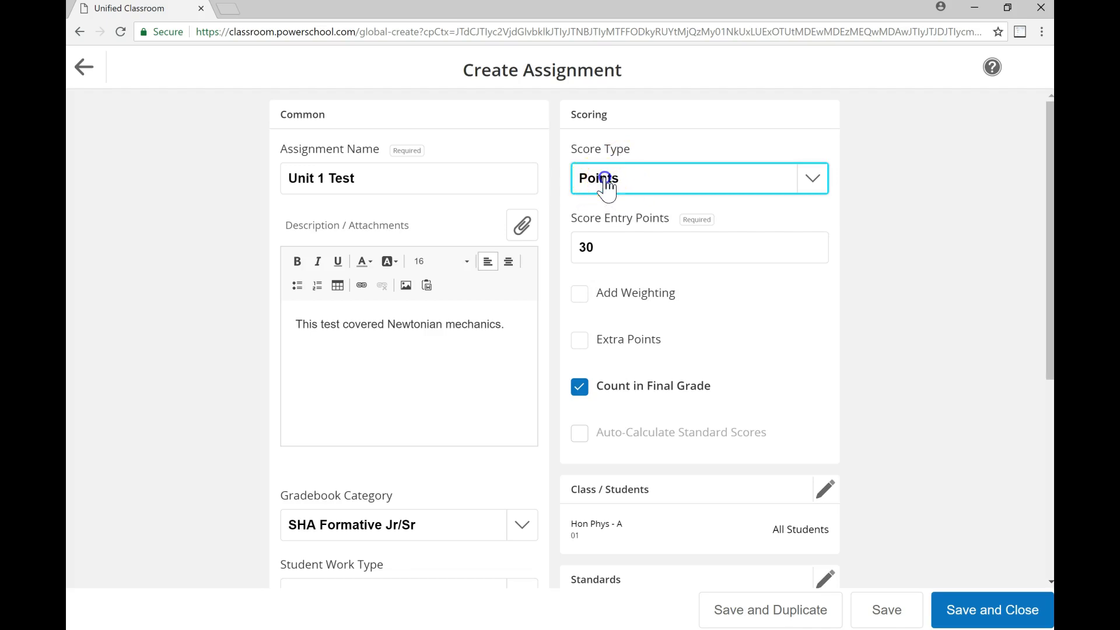
- Switch the score type to Percent and select the score entry points value
left_click(607, 185)
left_click(602, 229)
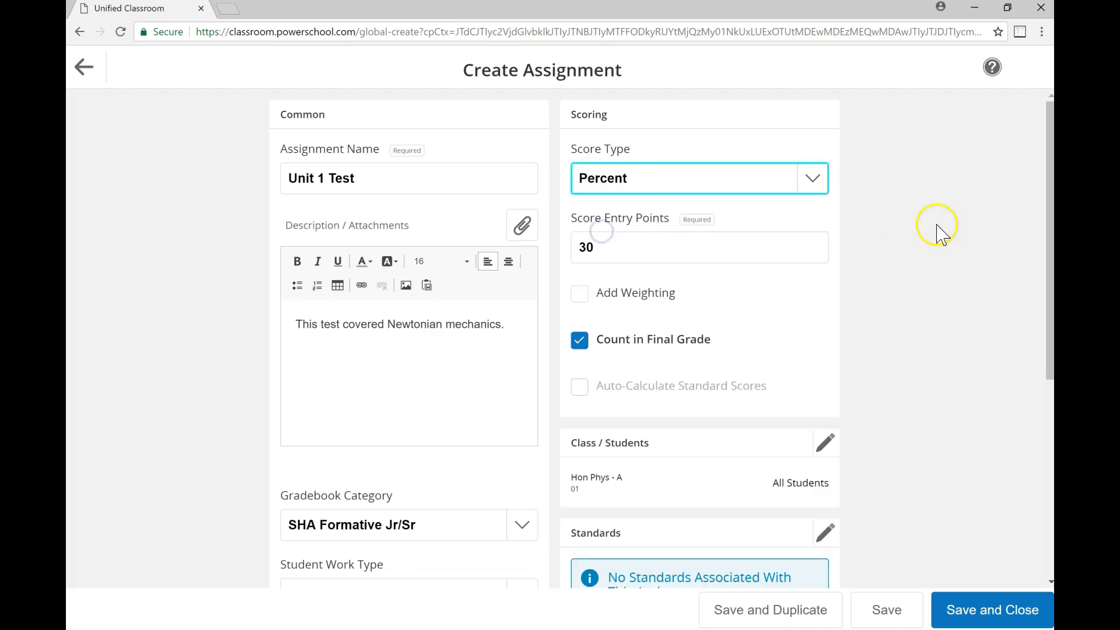
left_click(600, 247)
left_click_drag(600, 247, 580, 247)
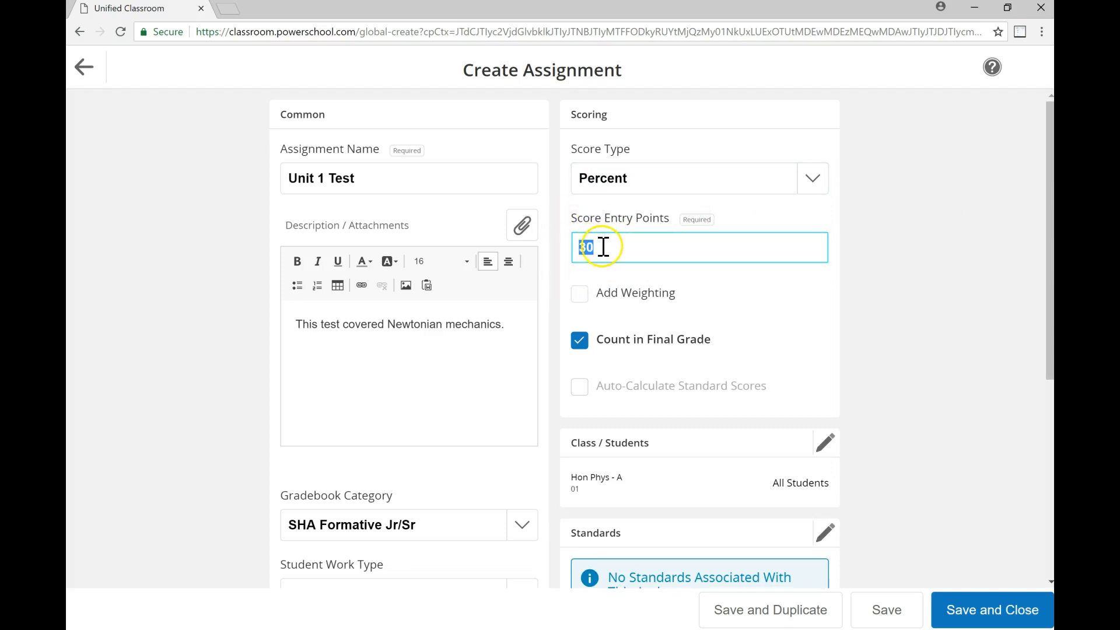
- Switch the assignment's score type to Points and return it to Percent
left_click(613, 178)
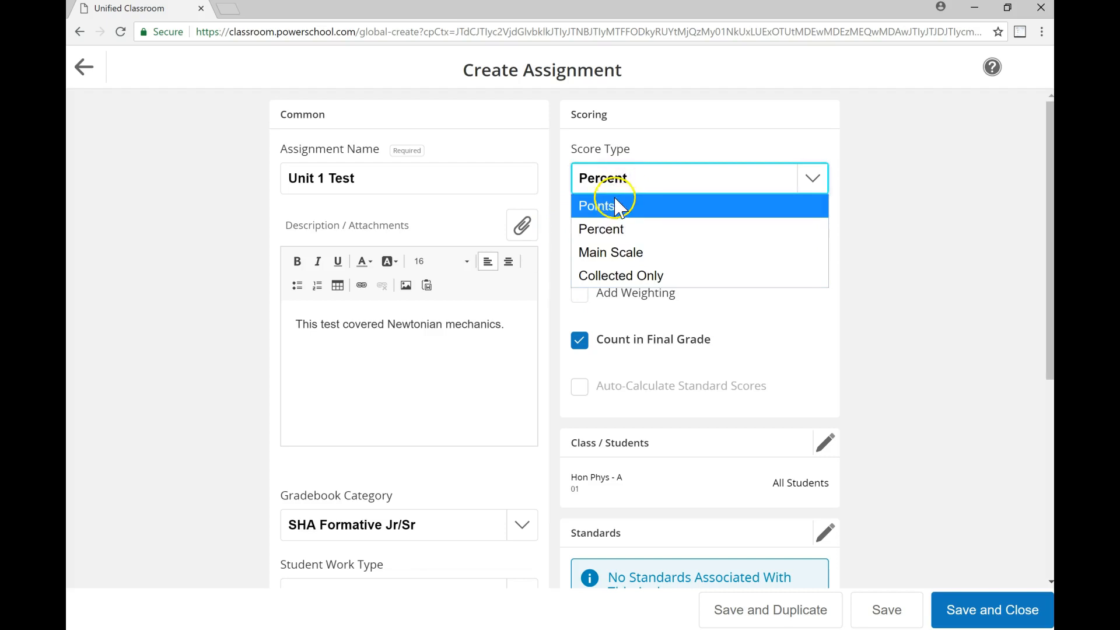
left_click(617, 205)
left_click(617, 187)
left_click(601, 229)
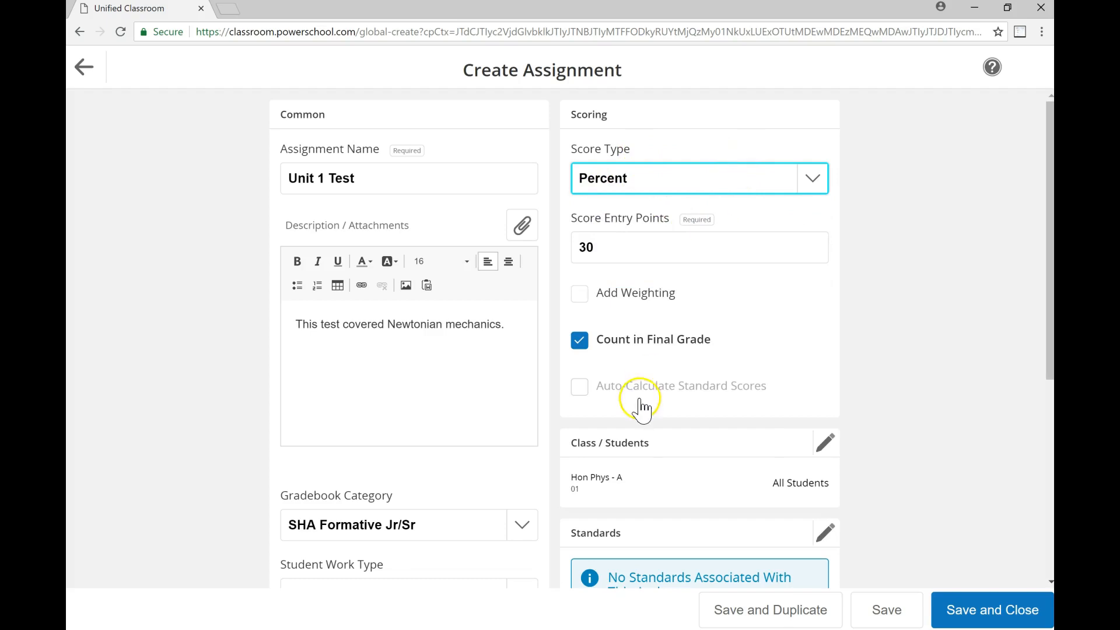
- Try the Add Weighting option, selecting the weight value, and turn weighting off again
left_click(579, 294)
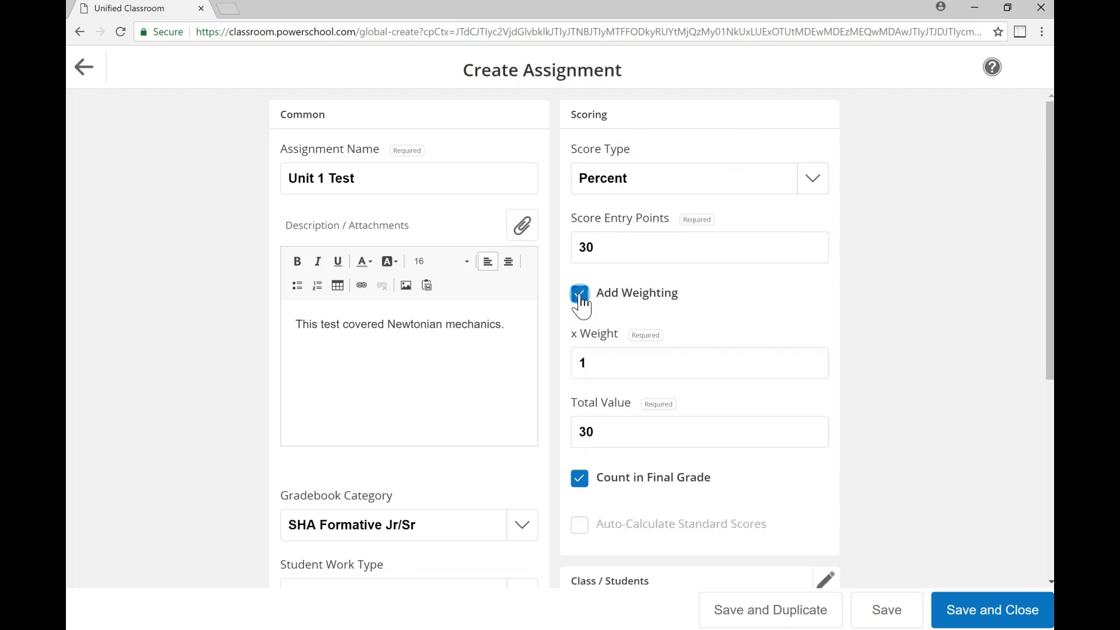
left_click_drag(595, 369, 558, 369)
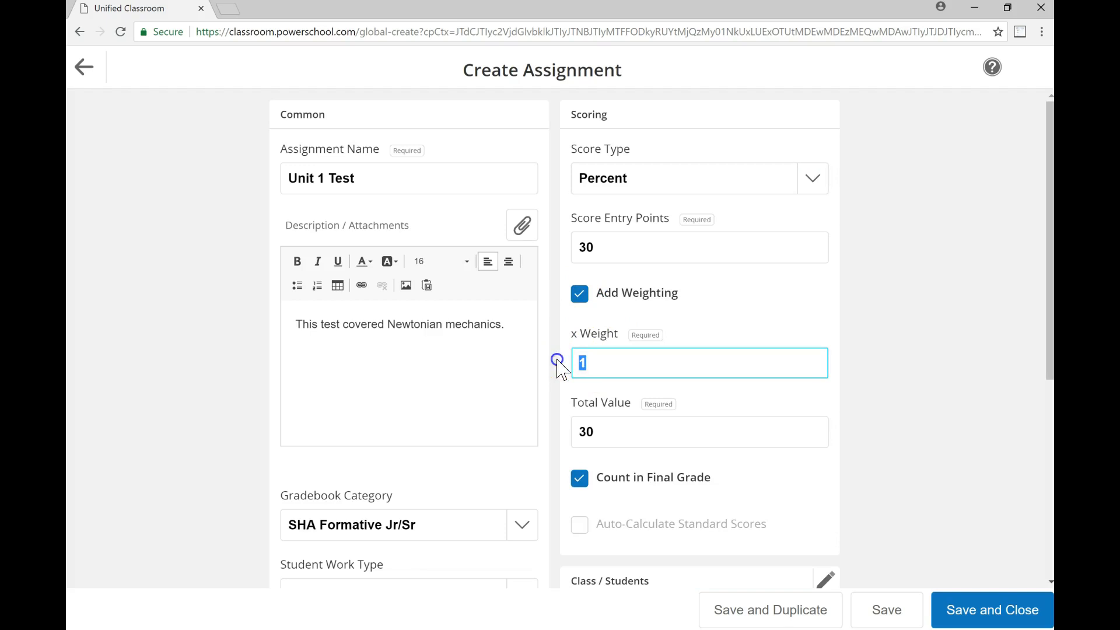
left_click(579, 294)
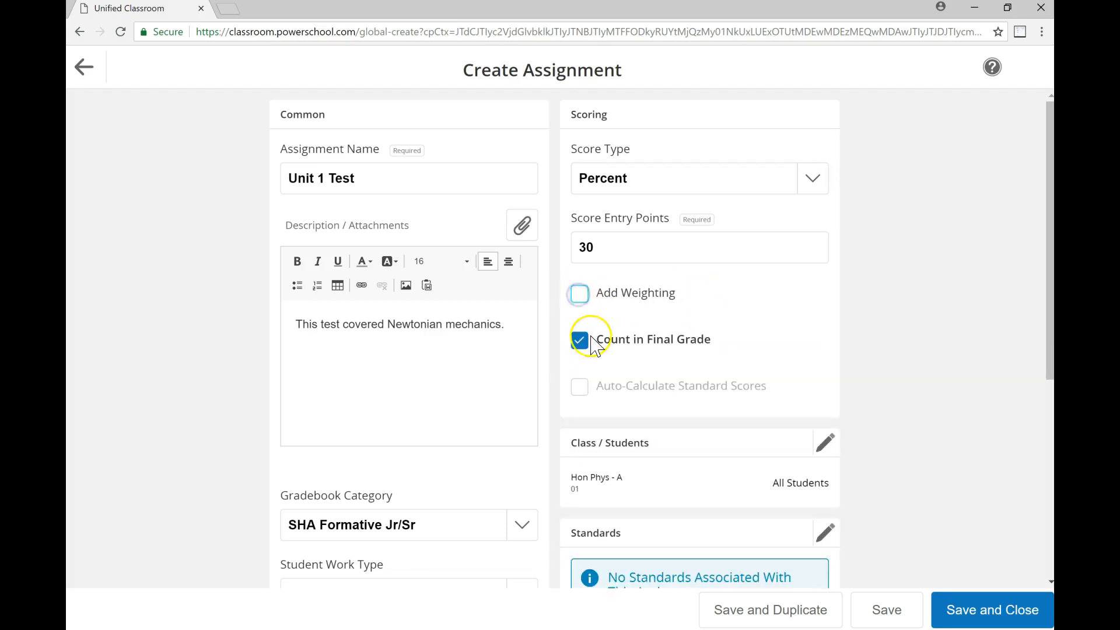
left_click_drag(597, 251, 568, 250)
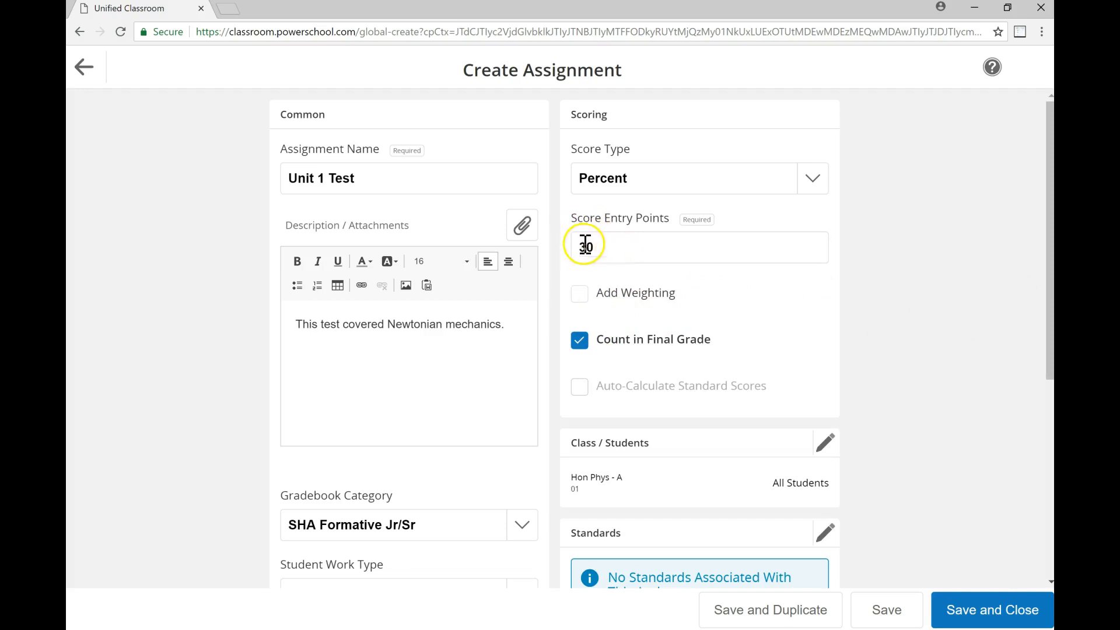
left_click_drag(569, 245, 607, 255)
left_click(810, 274)
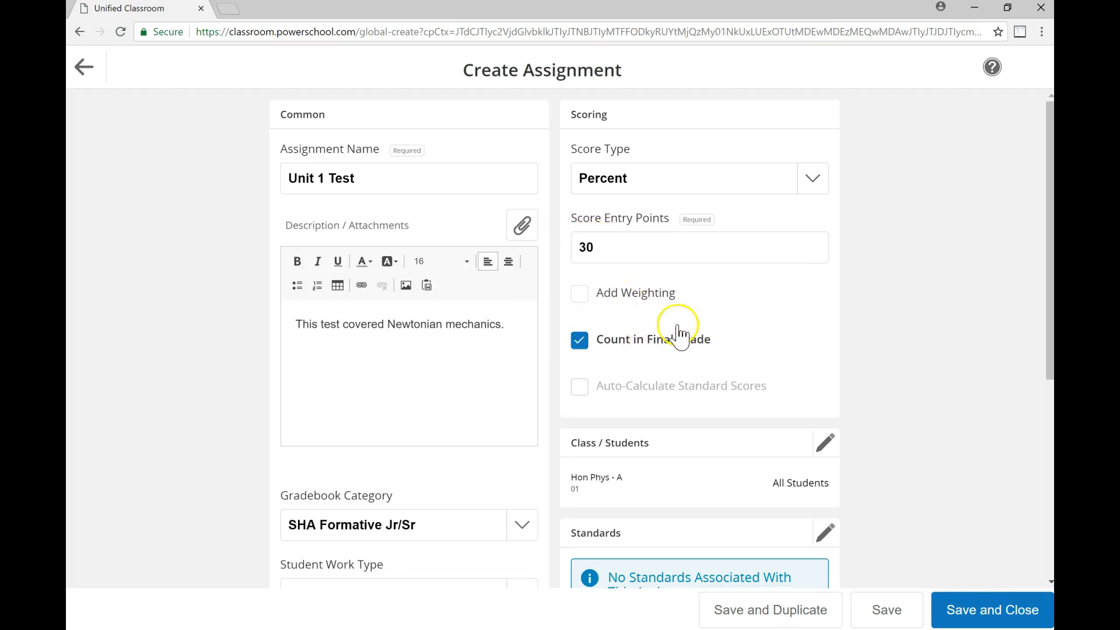
- Check which standards can be associated with the assignment and cancel without changes
scroll(842, 292, "down", 4)
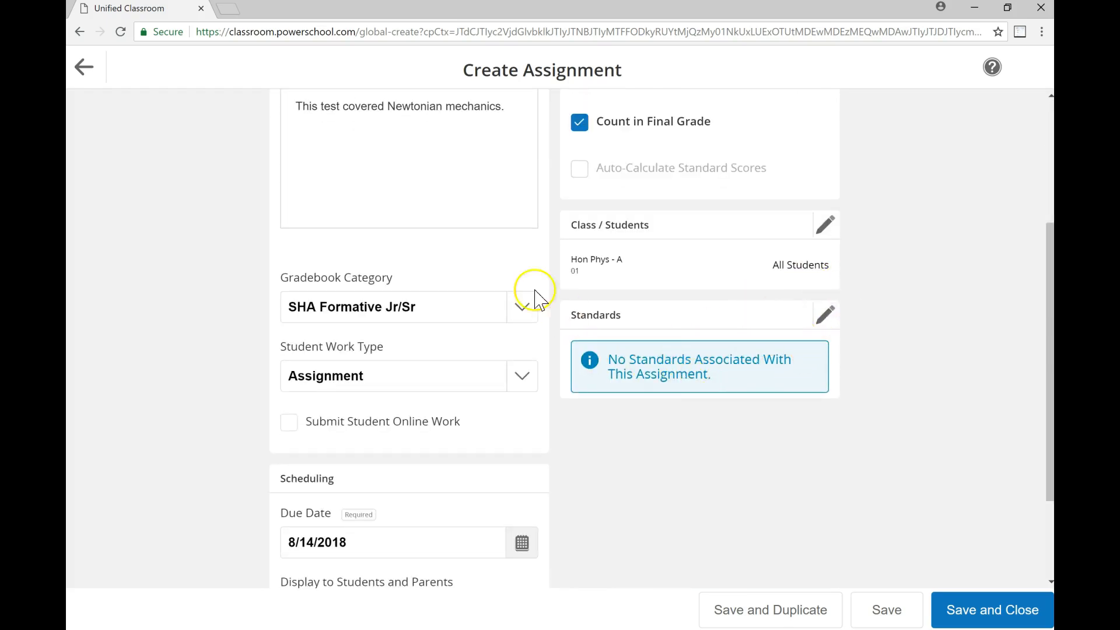
left_click(824, 318)
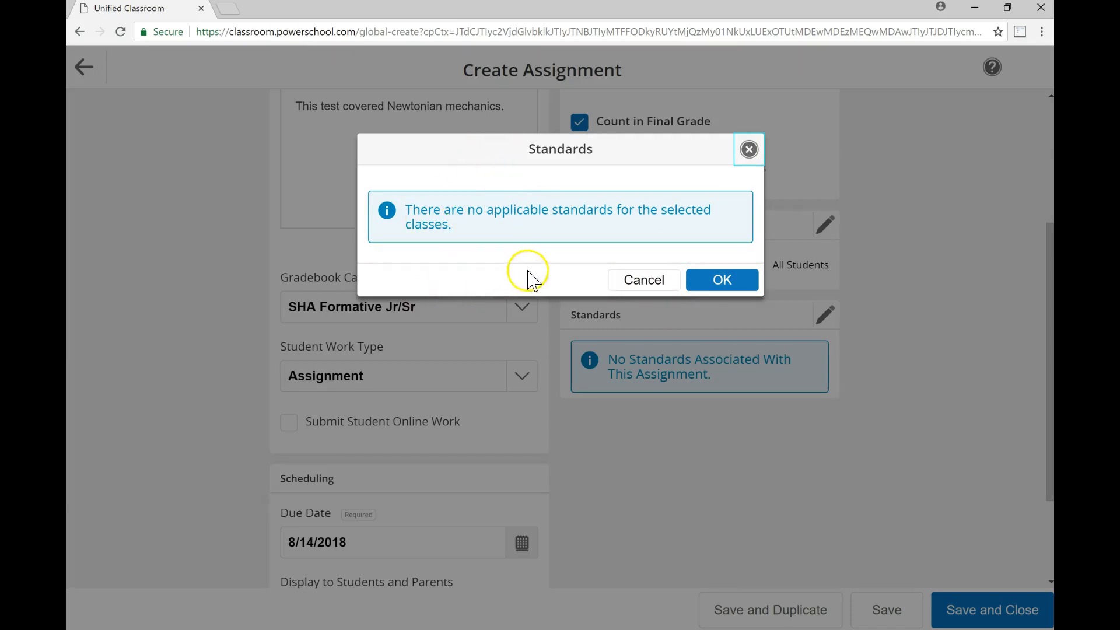
left_click(644, 280)
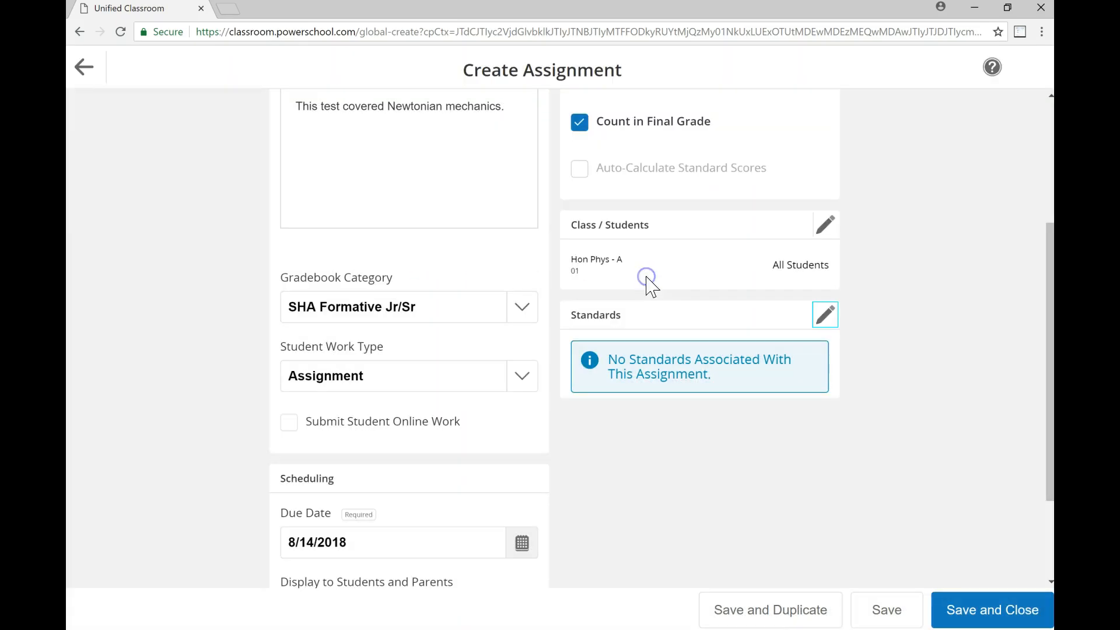
- Try adding the classes 02 Hon Phys - D and 01 IB Phys - C, view the IB class's student list, and cancel the selection
left_click(825, 227)
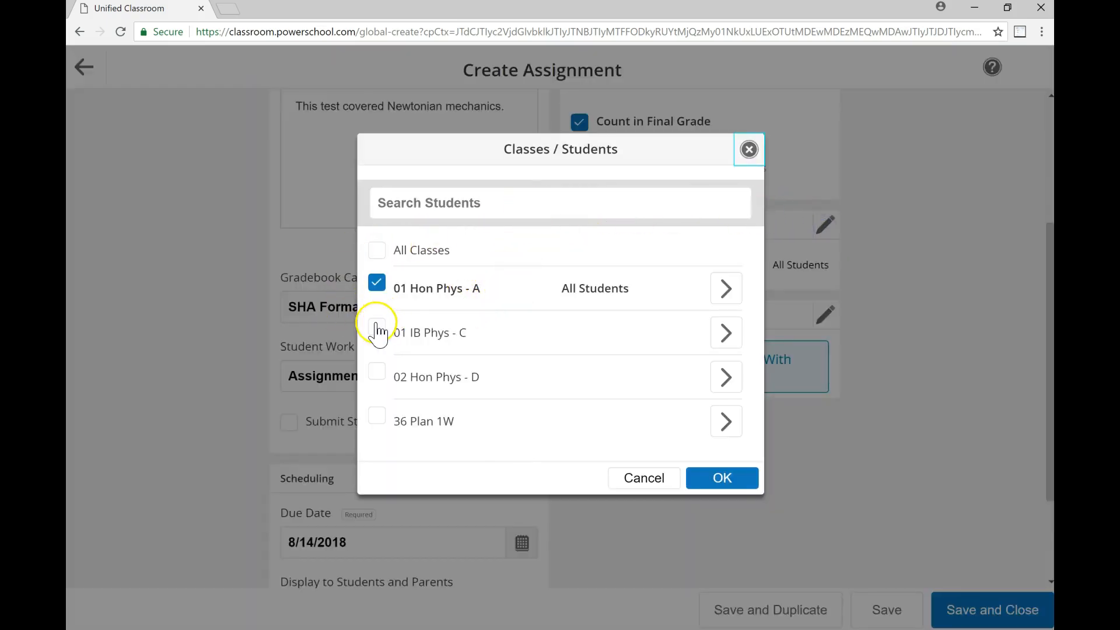
left_click(377, 372)
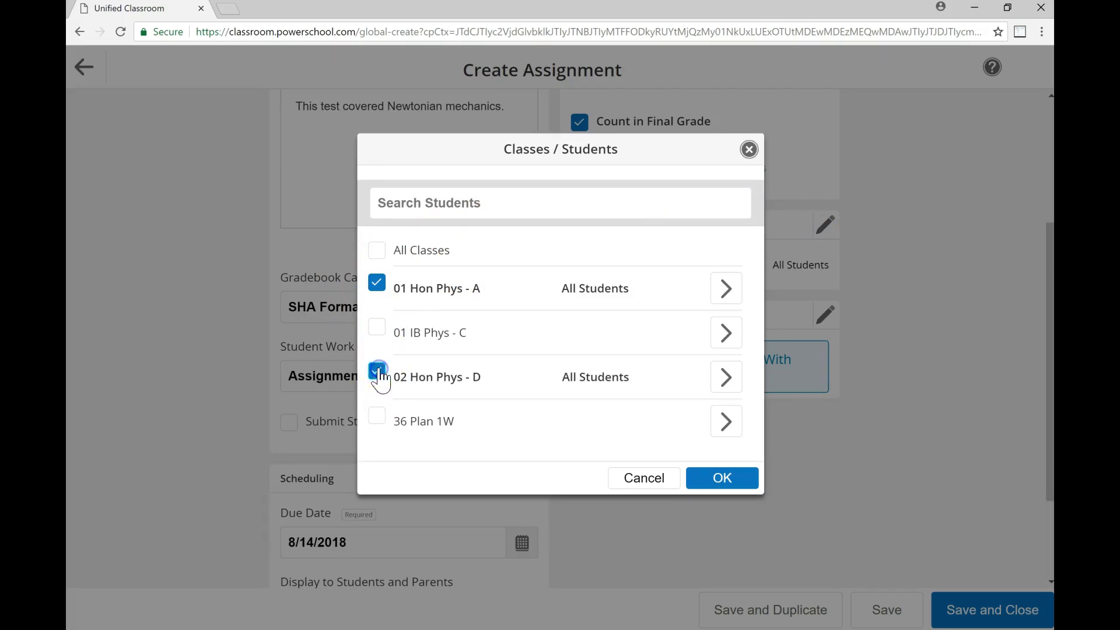
left_click(376, 328)
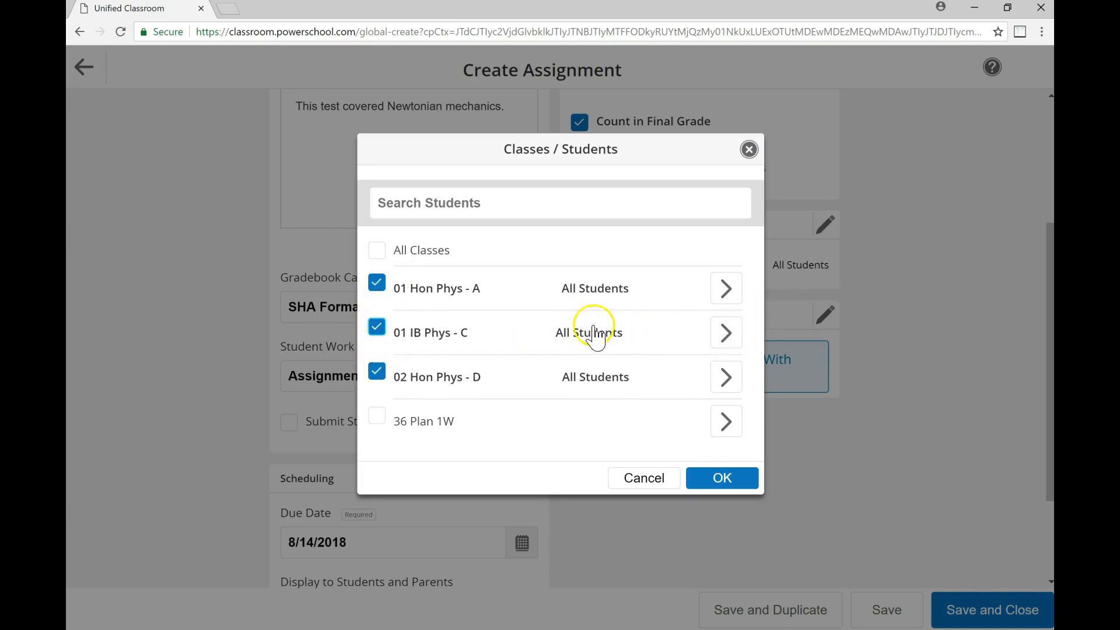
left_click(727, 334)
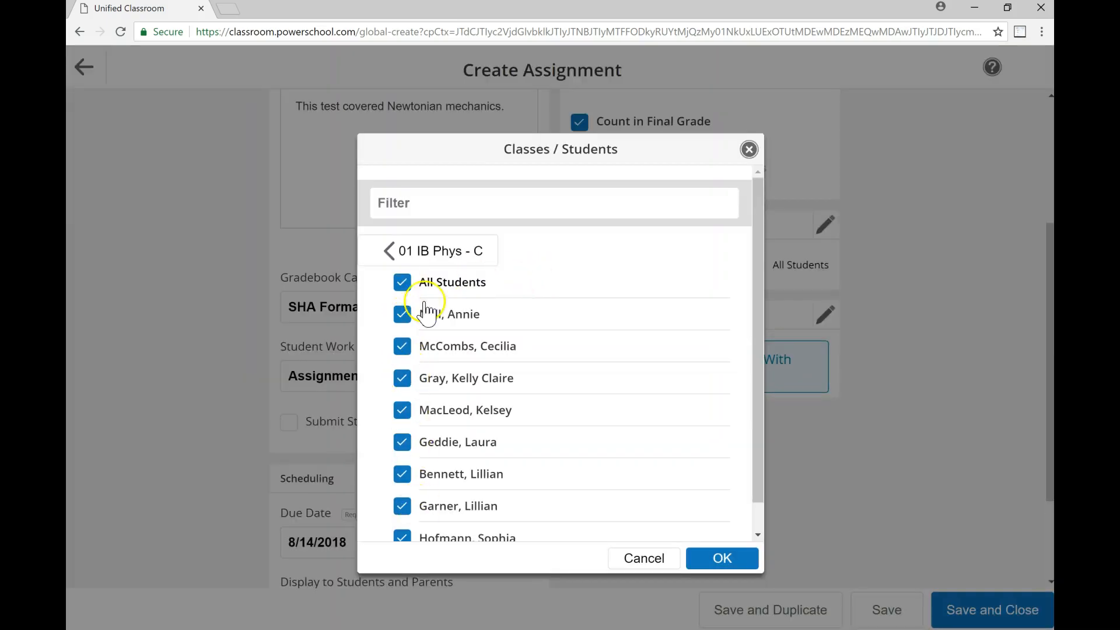
left_click(642, 559)
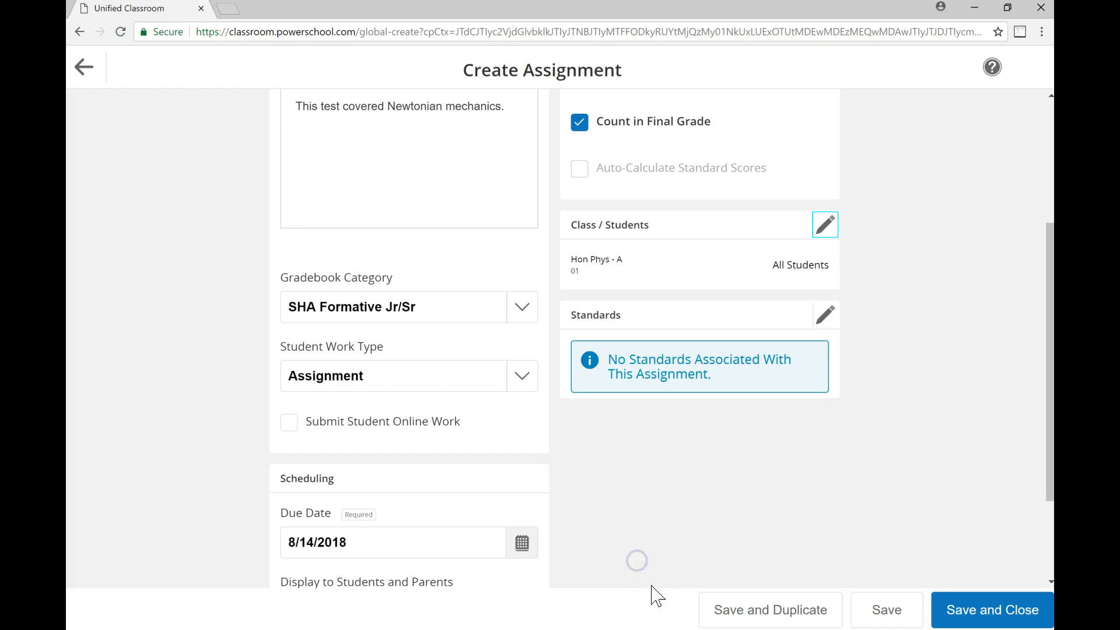
- Review the scheduling settings and save and close the Unit 1 Test assignment
scroll(655, 312, "down", 3)
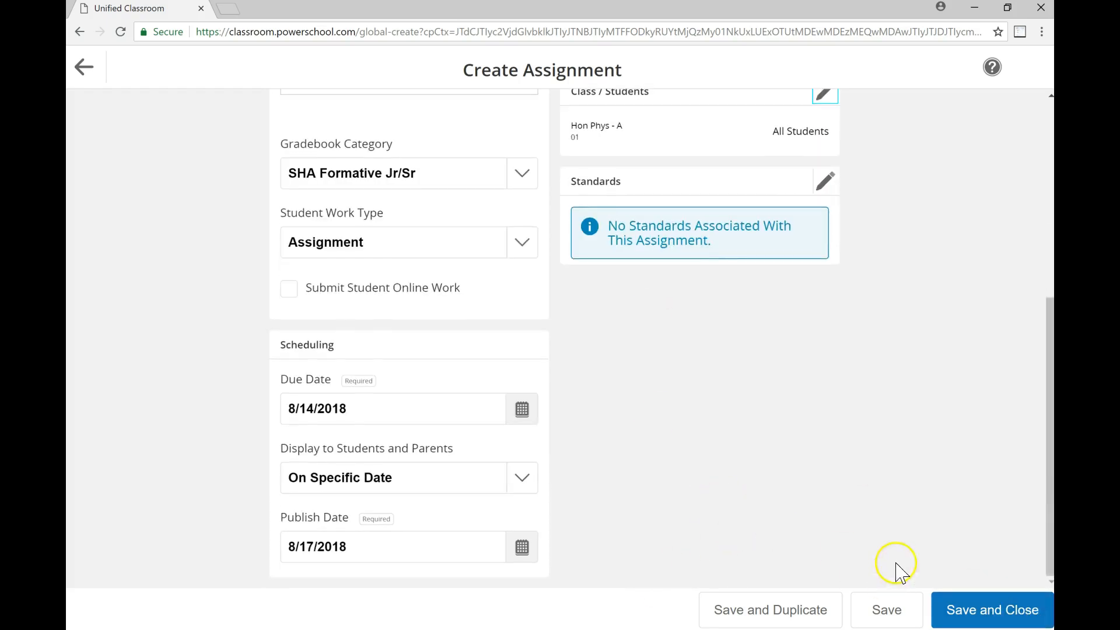
left_click(968, 618)
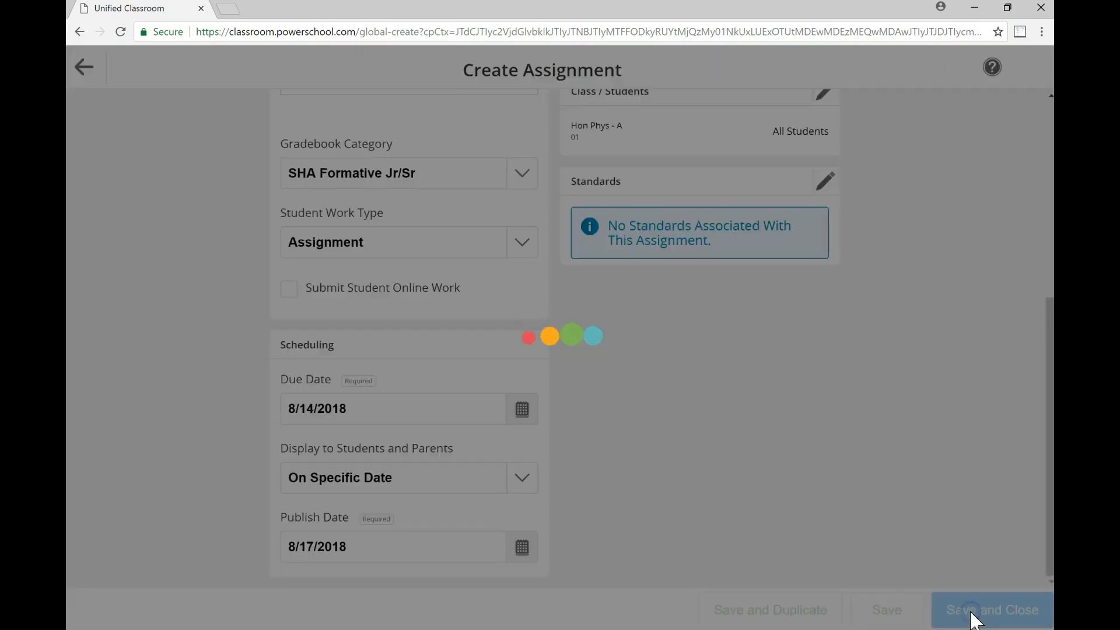